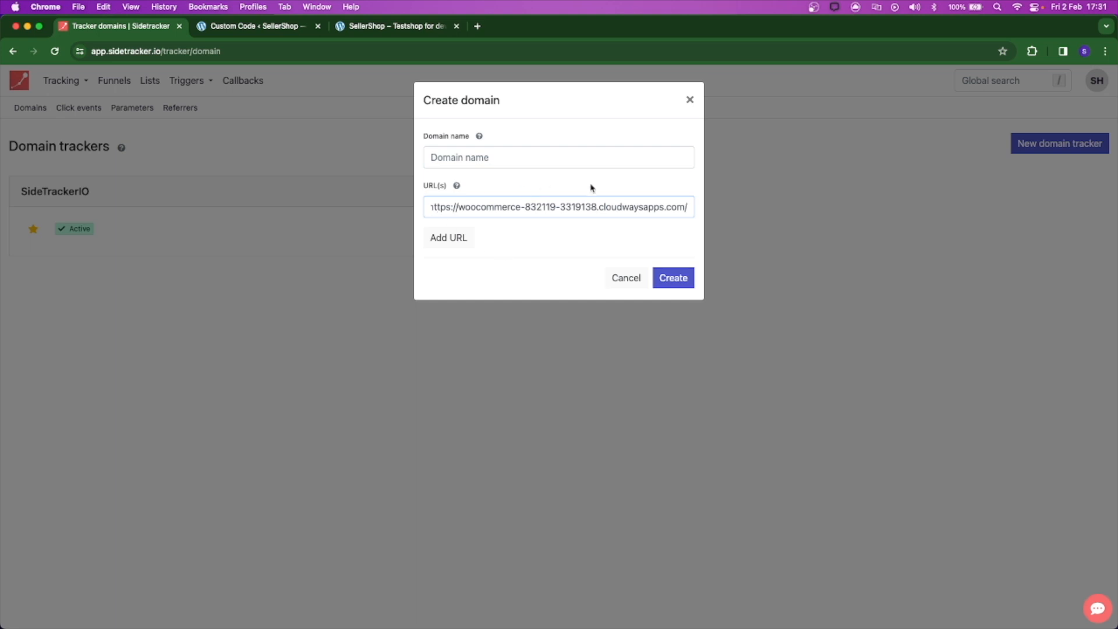
left_click(449, 162)
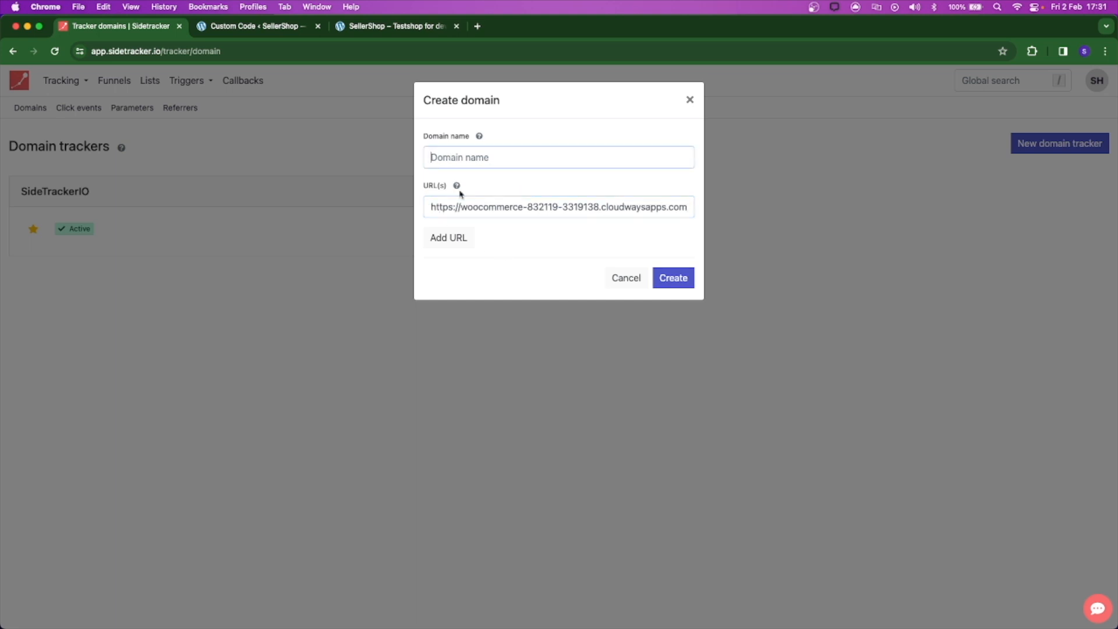
left_click_drag(457, 206, 410, 211)
key("BackSpace")
left_click(660, 210)
left_click(510, 162)
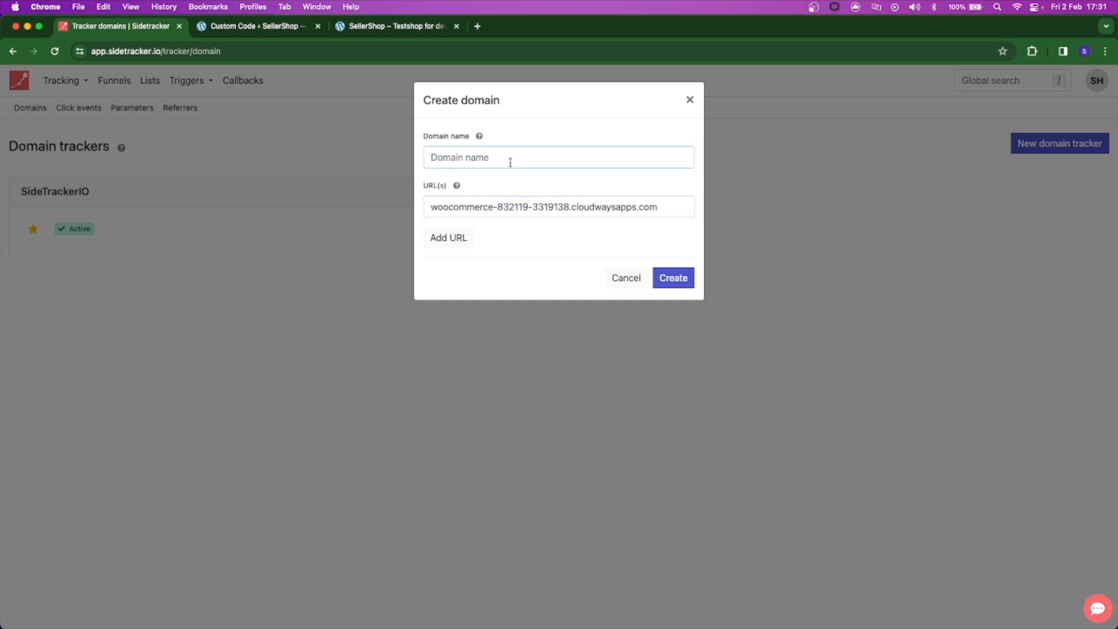
type("Testshop")
left_click(677, 279)
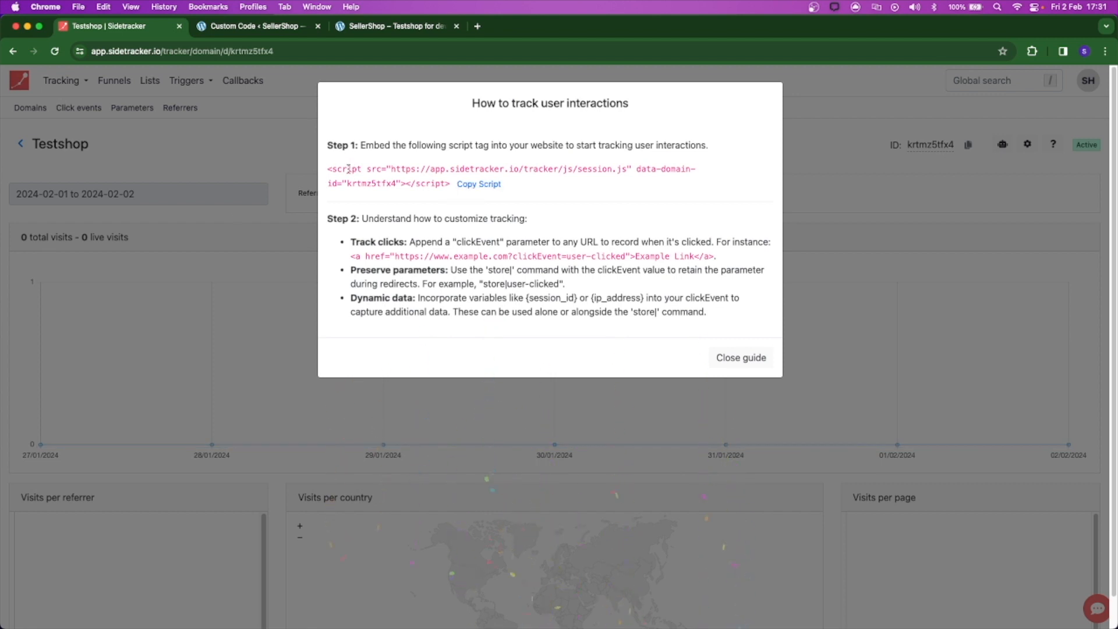
Copy the Testshop tracking script, close the guide, and start a new custom HTML code in the SellerShop WordPress admin.
left_click(470, 185)
left_click(741, 358)
left_click(381, 30)
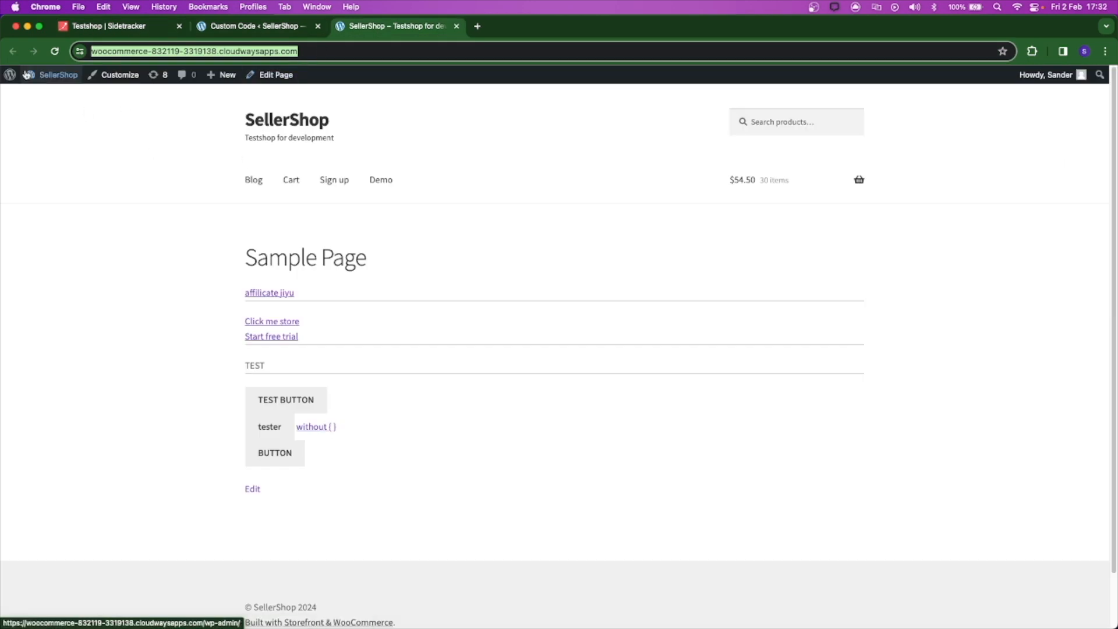
left_click(49, 76)
left_click(87, 247)
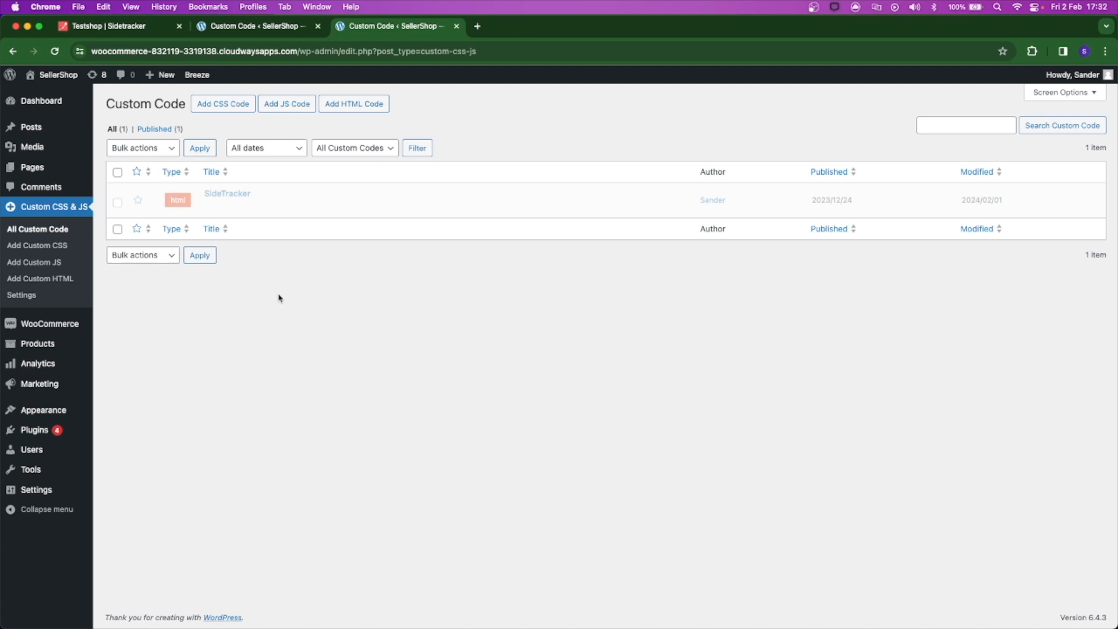
left_click(365, 110)
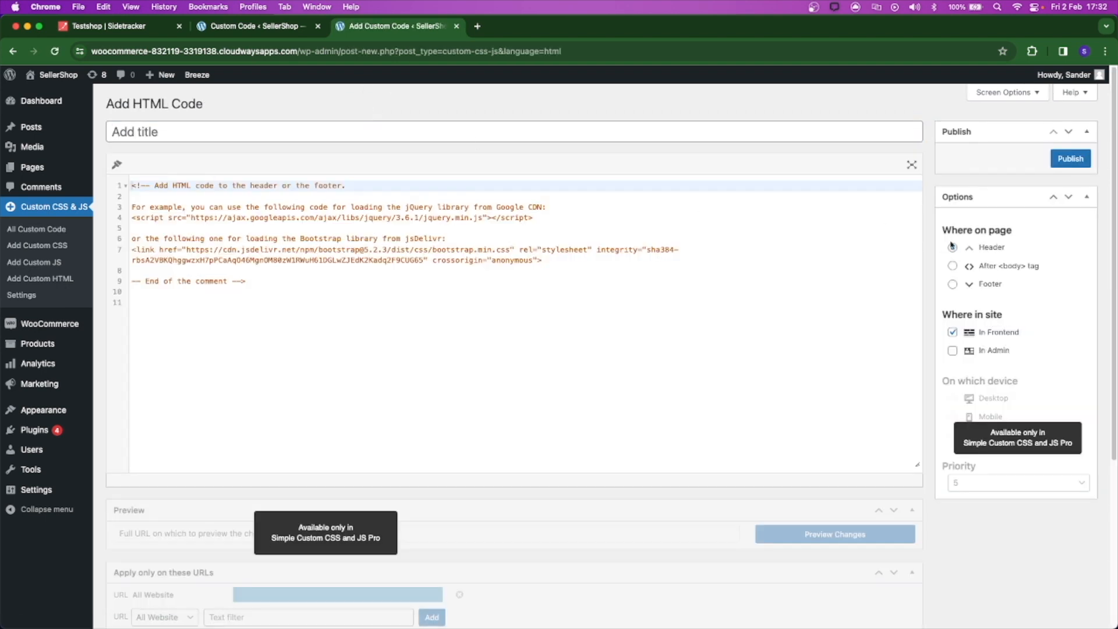
Replace the sample code with the copied tracking script, title it SidetrackerLive, and publish it.
left_click(497, 320)
key("super+a")
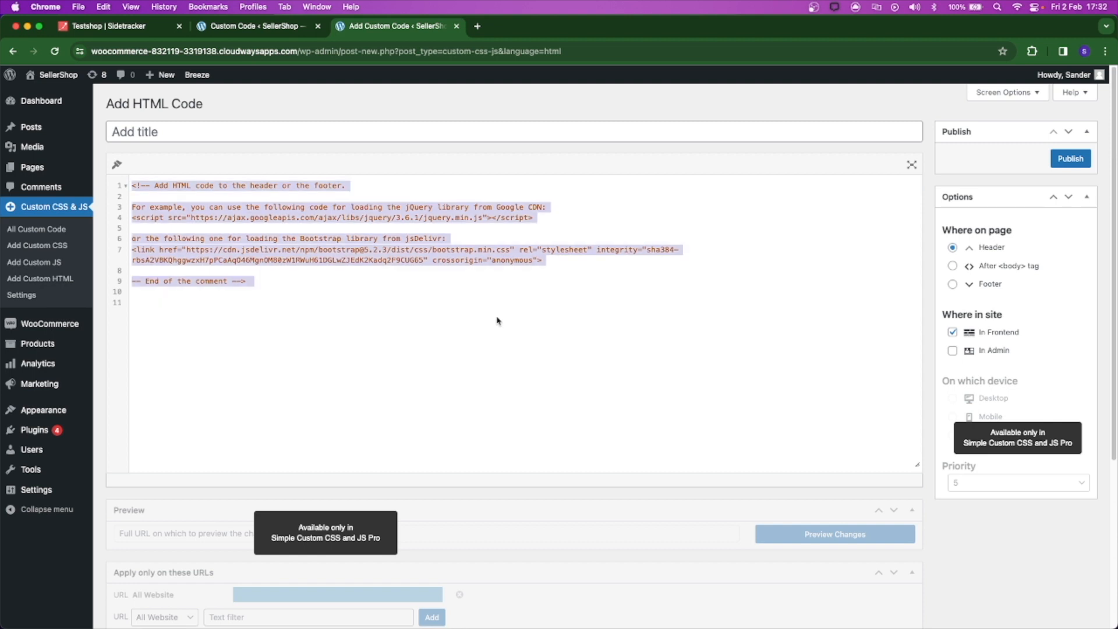
type("<script src=\"https://app.sidetracker.io/tracker/js/session.js\" data-domain-id=\"krtmz5tfx4\"></script>")
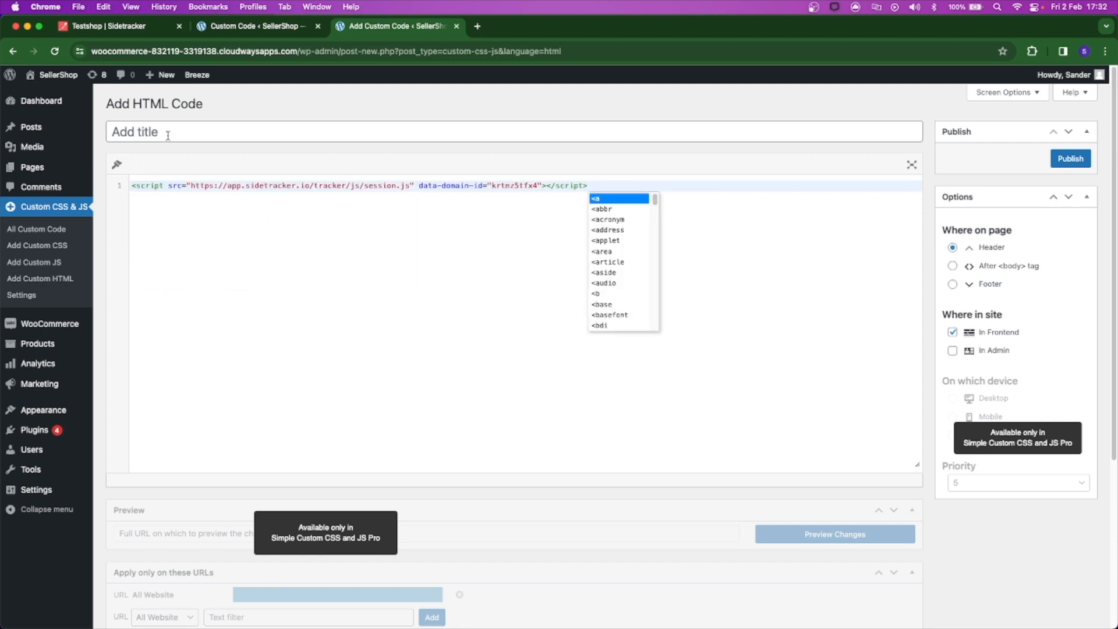
left_click(193, 126)
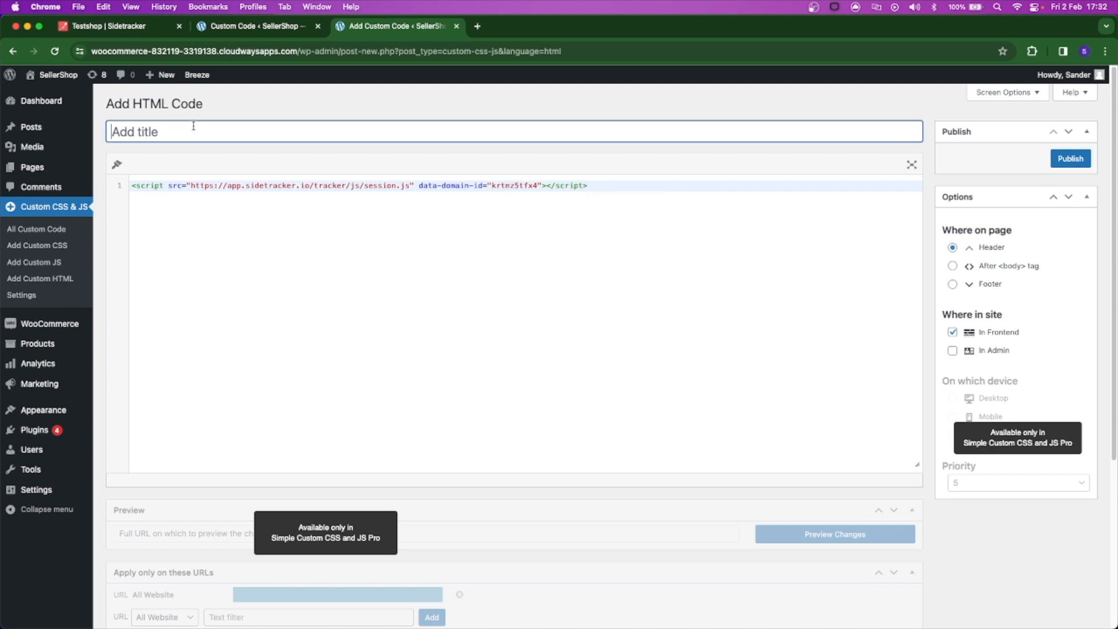
type("SidetrackerLive")
left_click(1069, 158)
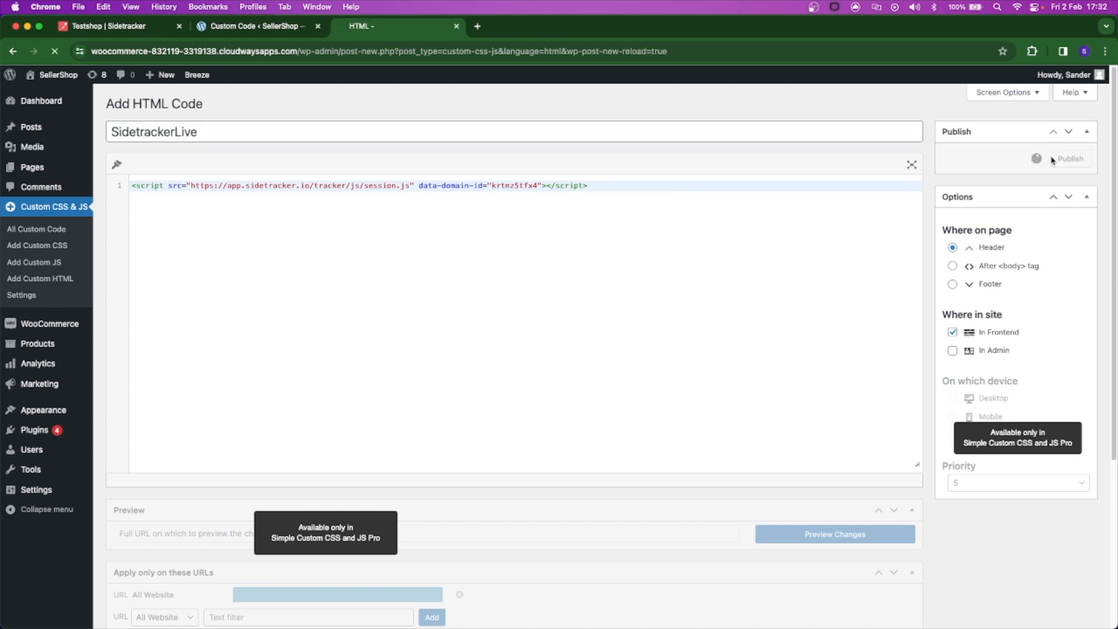
Open the SellerShop storefront in a new tab and search its page source for "sidetracker" to check the embedded script.
left_click(73, 76, "super")
left_click(504, 26)
right_click(163, 233)
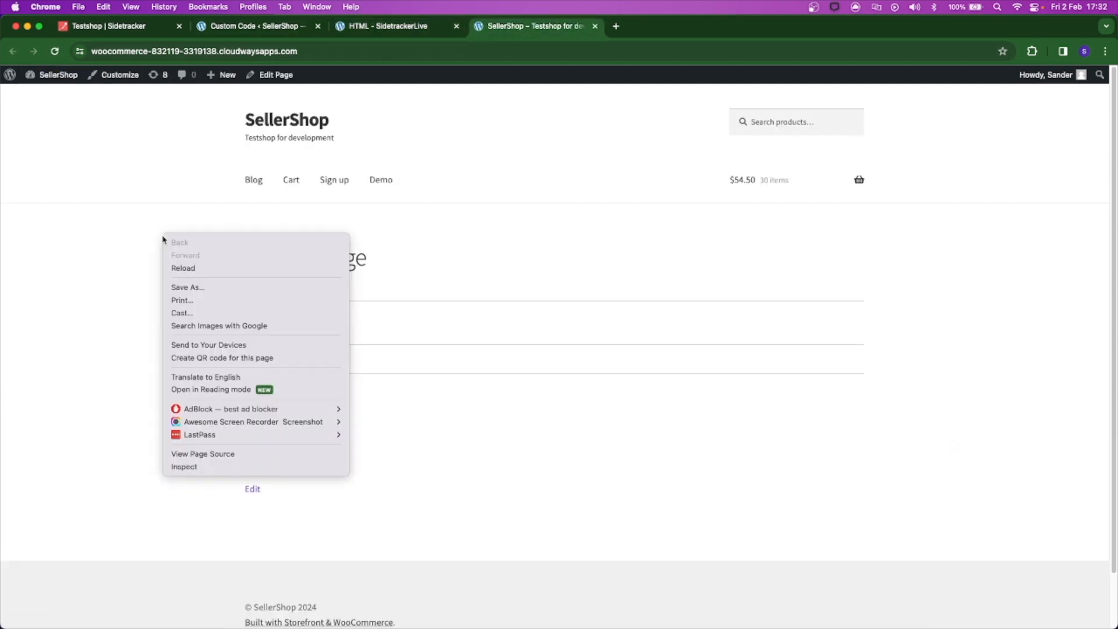
left_click(205, 460)
key("super+f")
type("sidetracker")
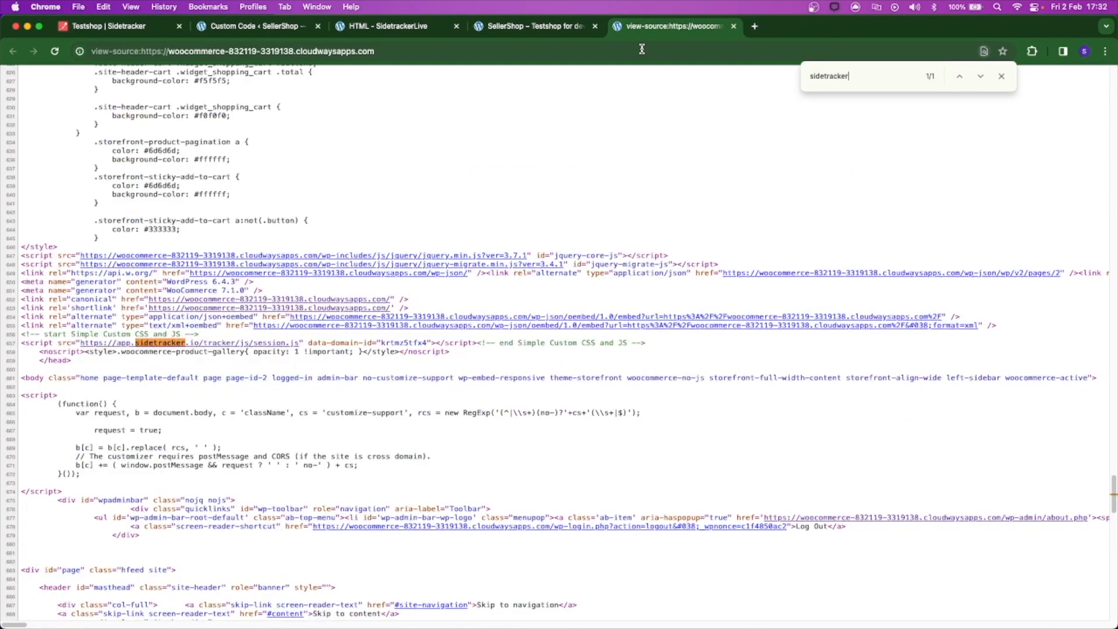
triple_click(371, 341)
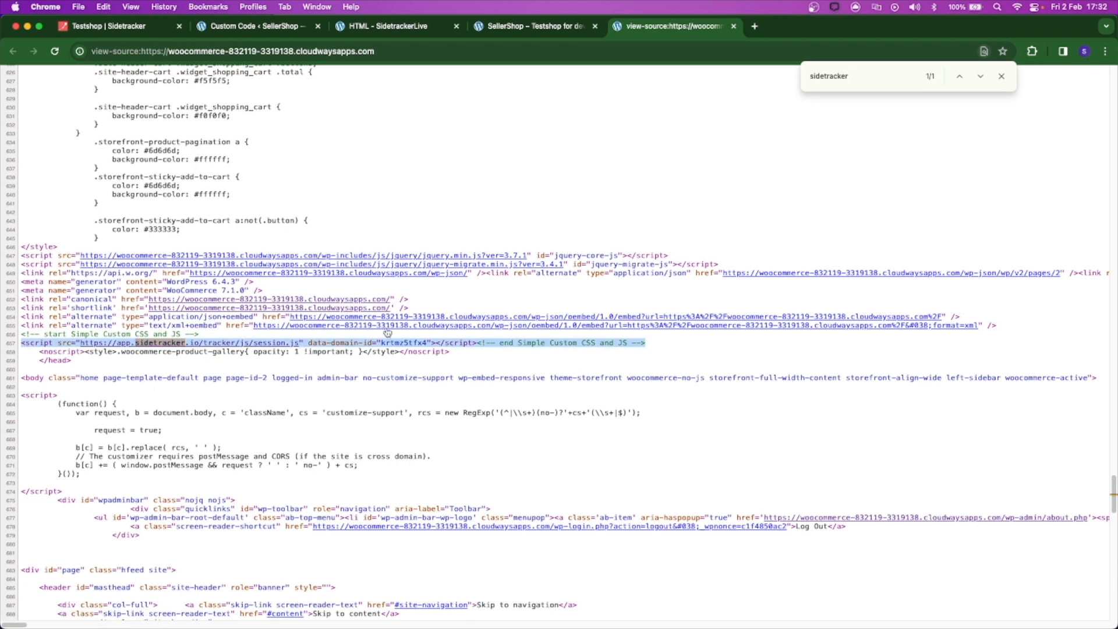
Switch to Sidetracker and examine the Testshop tracker's visits and the details of its direct-referrer session.
left_click(117, 26)
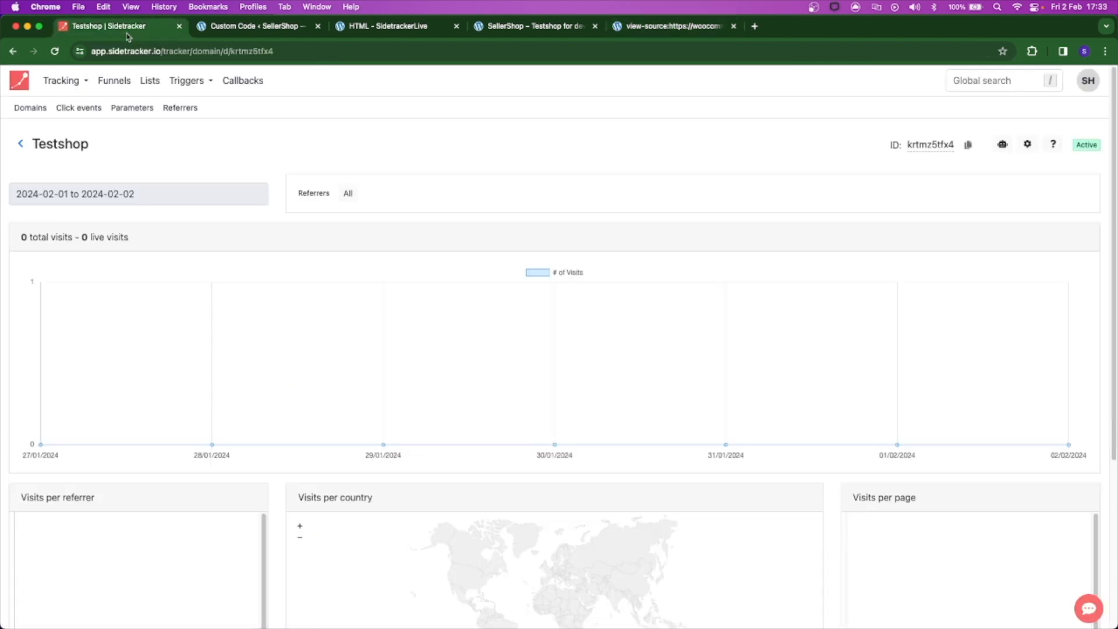
left_click(16, 83)
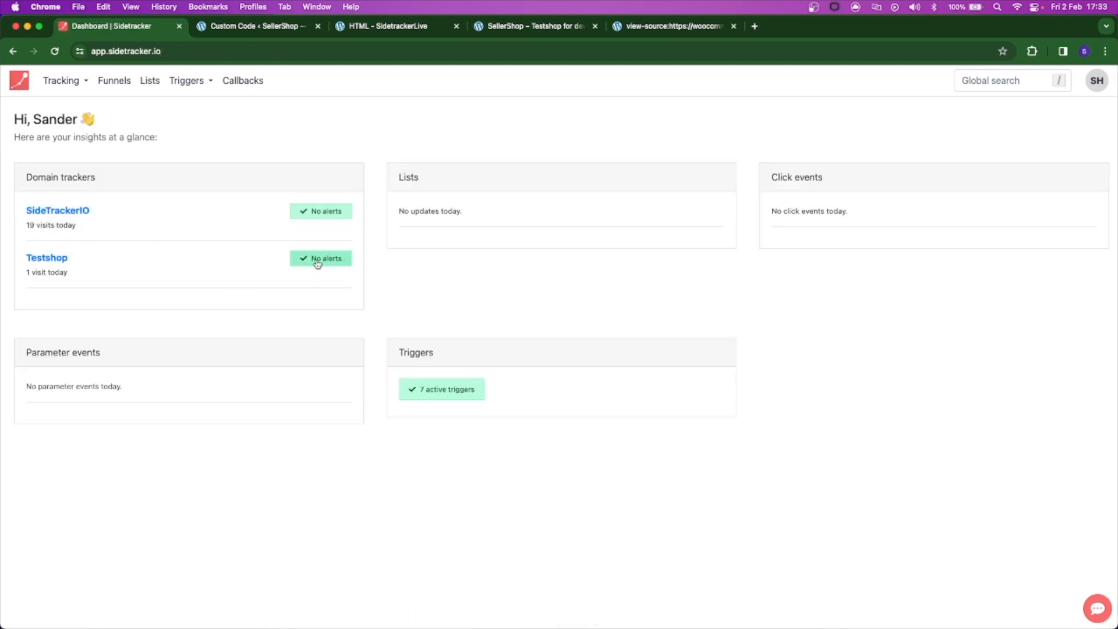
left_click(62, 258)
scroll(407, 342, "down", 5)
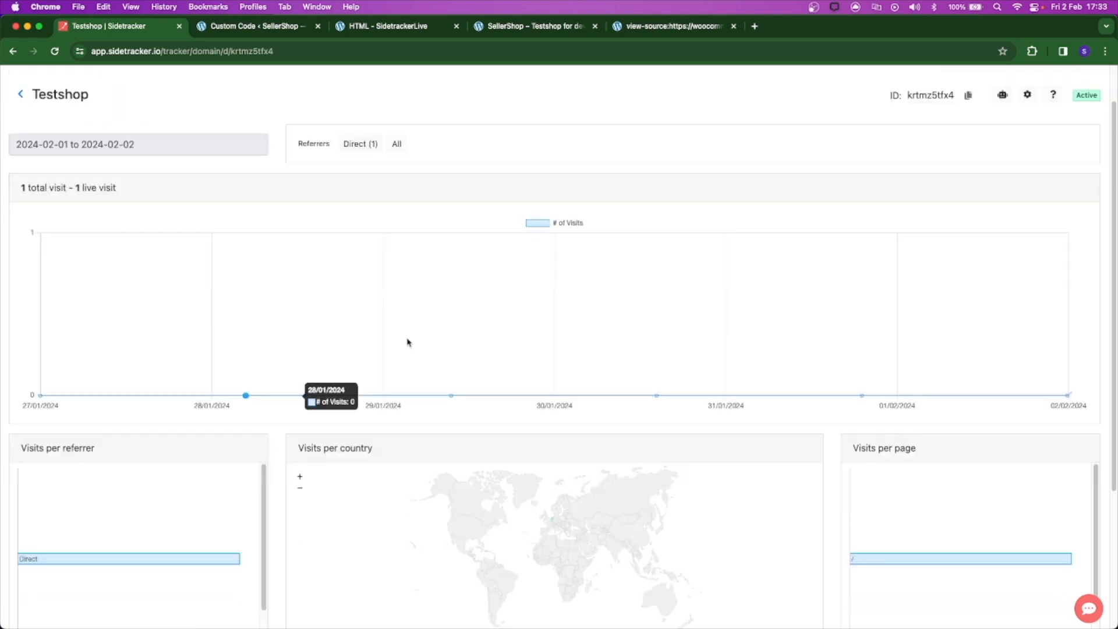
left_click(152, 546)
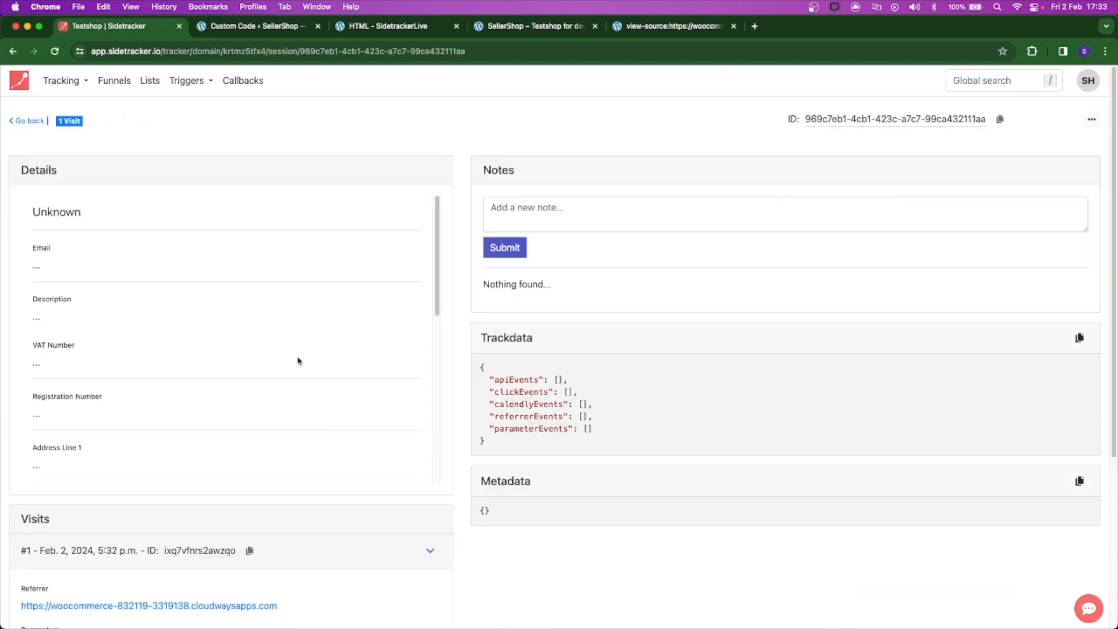
scroll(437, 486, "down", 5)
scroll(392, 521, "up", 4)
Start a new click event named TestButton with key "test", value "*" and description "test button for demo".
left_click(61, 86)
left_click(79, 127)
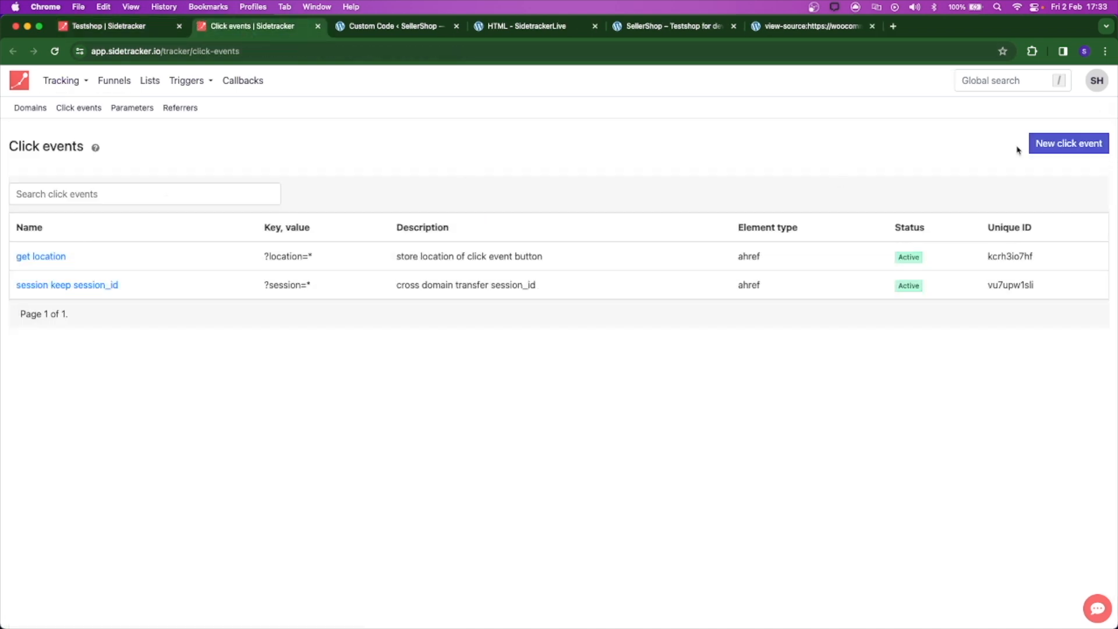
left_click(1074, 144)
left_click(332, 204)
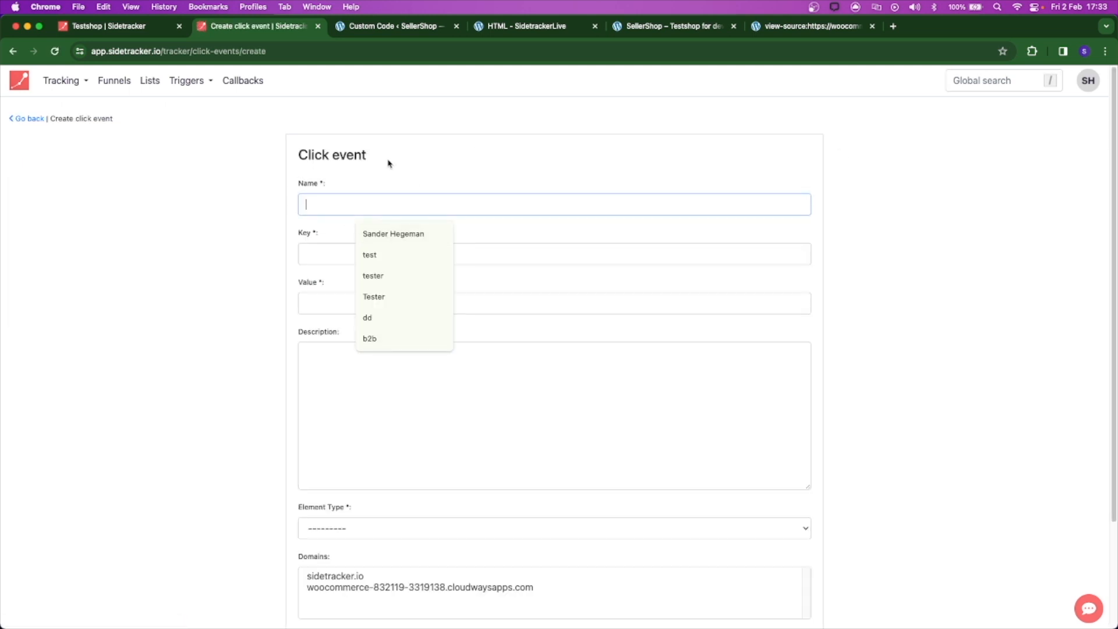
type("TestButton")
key("Tab")
type("test")
key("Tab")
type("123")
key("super+a")
type("*")
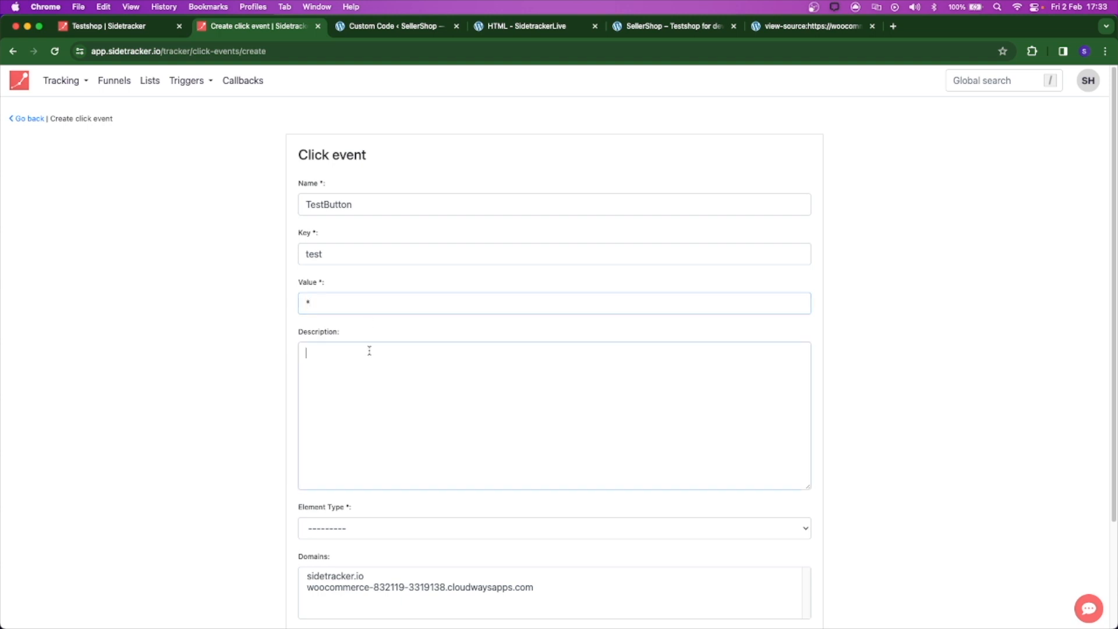
type("test button for demo")
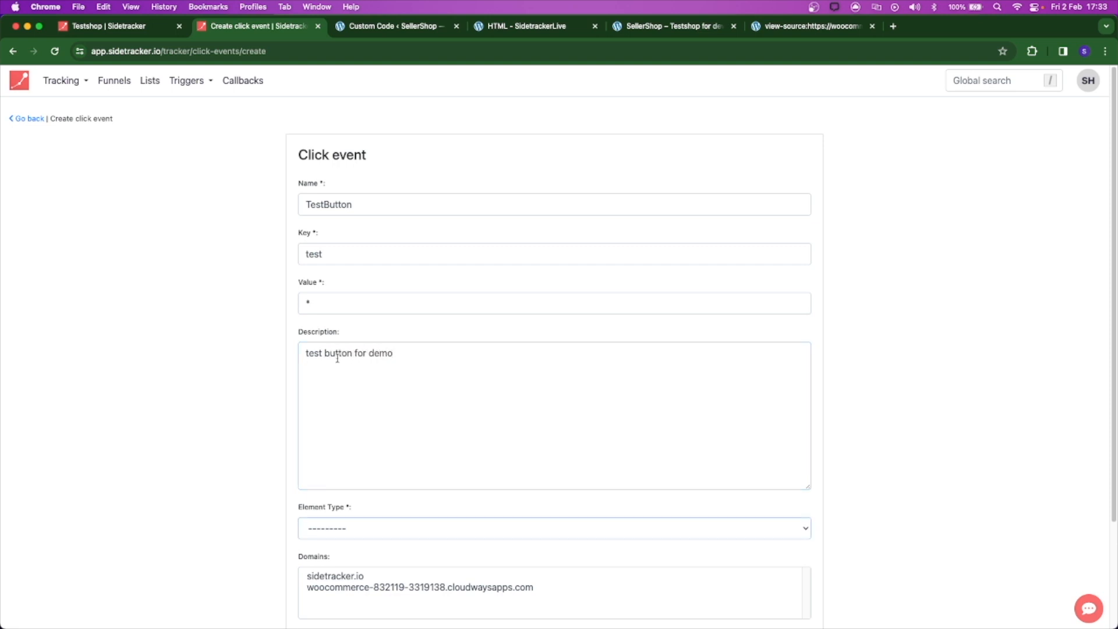
Set the element type to Attribute, choose the woocommerce-832119-3319138.cloudwaysapps.com domain and the Notify SideTracker trigger, and create the click event.
scroll(362, 419, "down", 3)
left_click(379, 400)
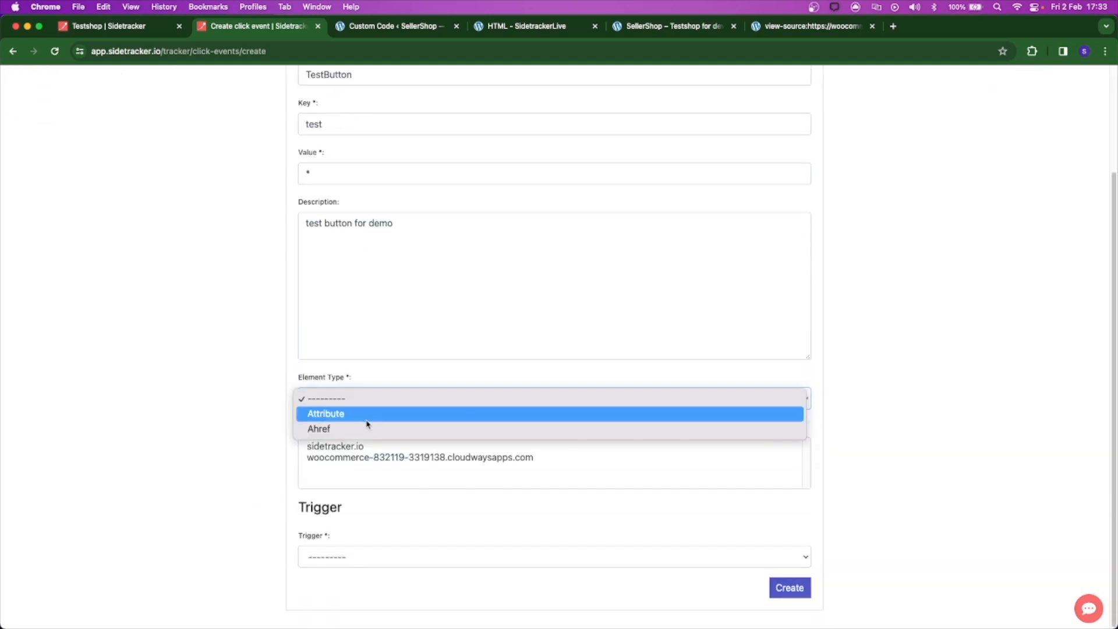
left_click(357, 435)
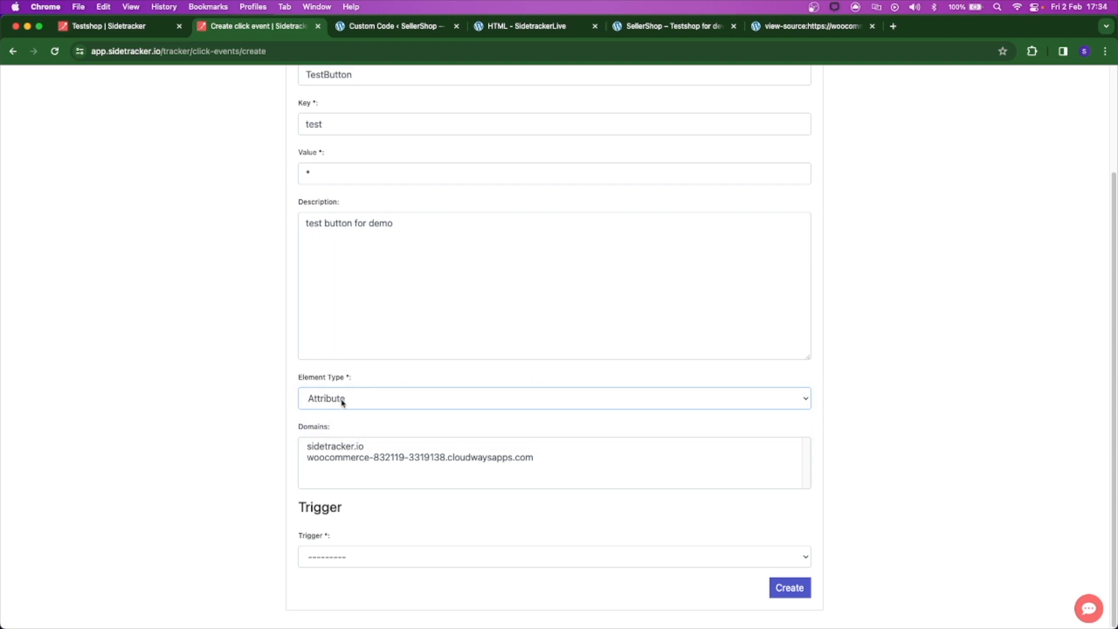
triple_click(342, 463)
left_click(386, 558)
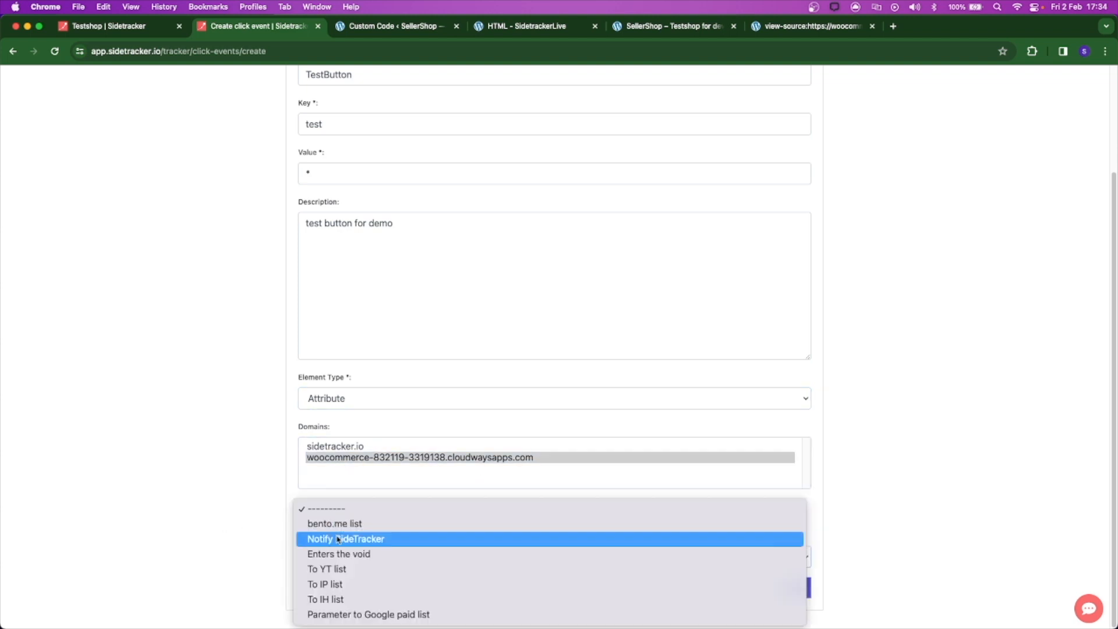
left_click(377, 540)
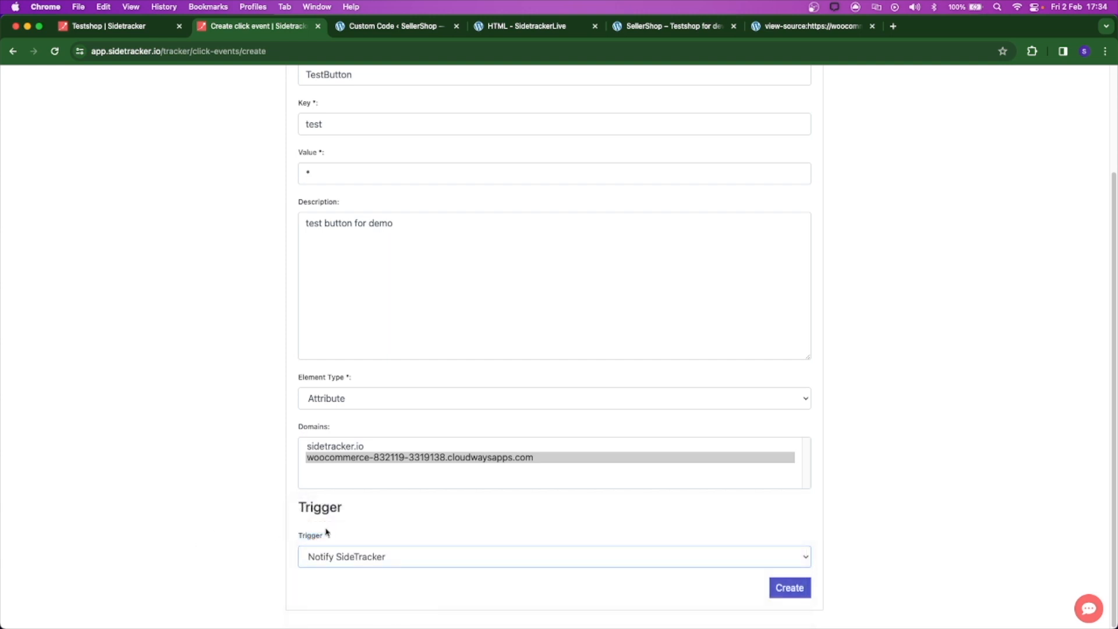
left_click(797, 589)
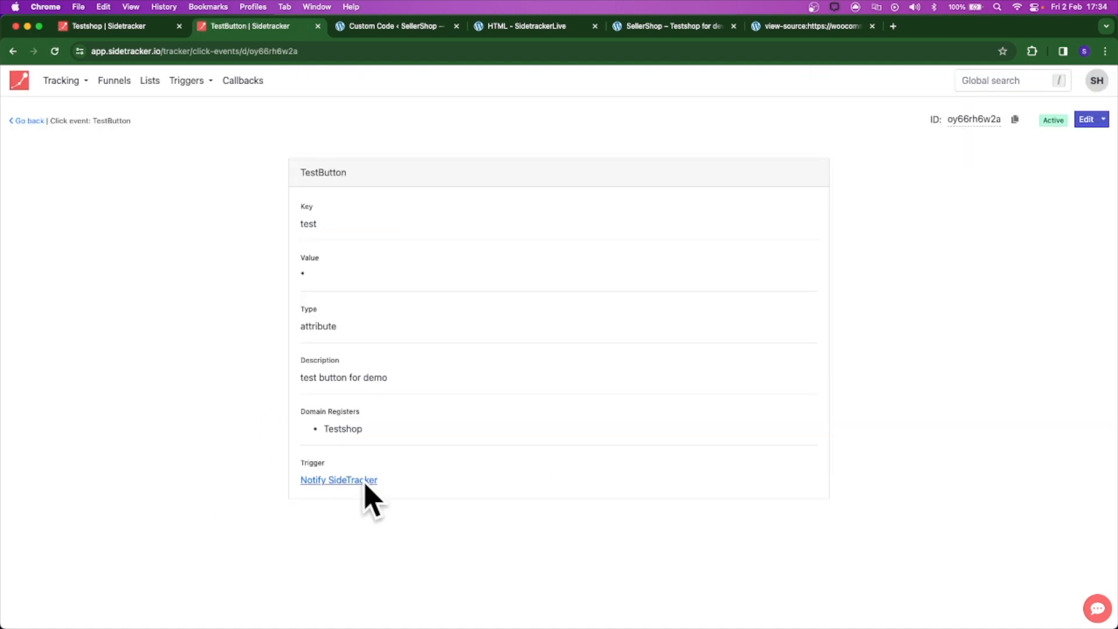
Check TestButton's key in the click events list, open SellerShop's Sample Page for editing, and close the page-source tab.
left_click(36, 121)
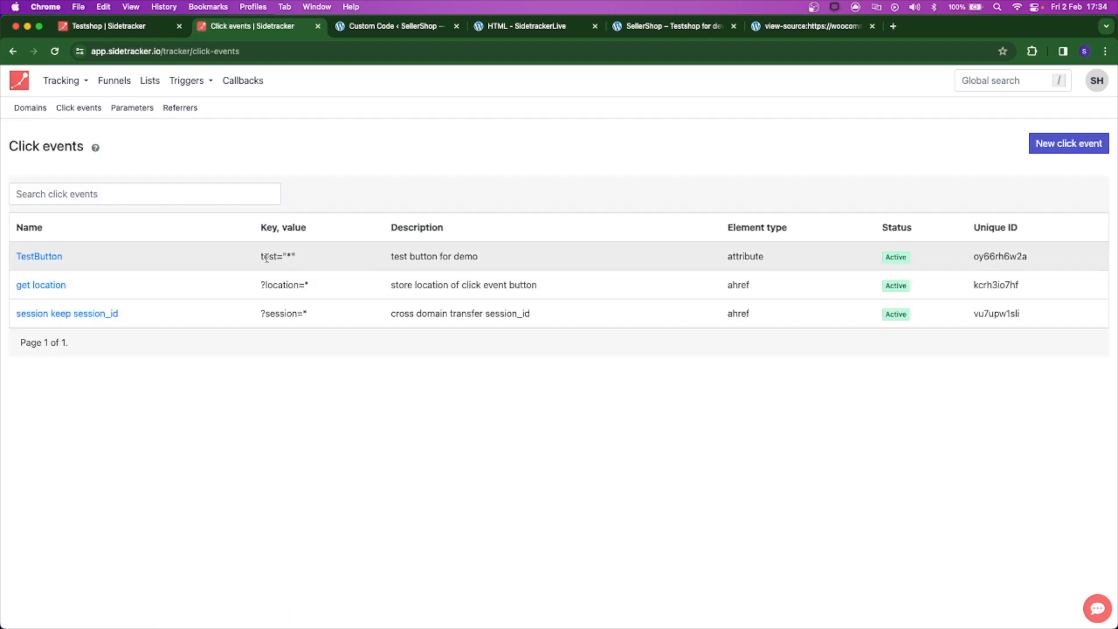
left_click_drag(278, 257, 261, 256)
left_click(668, 32)
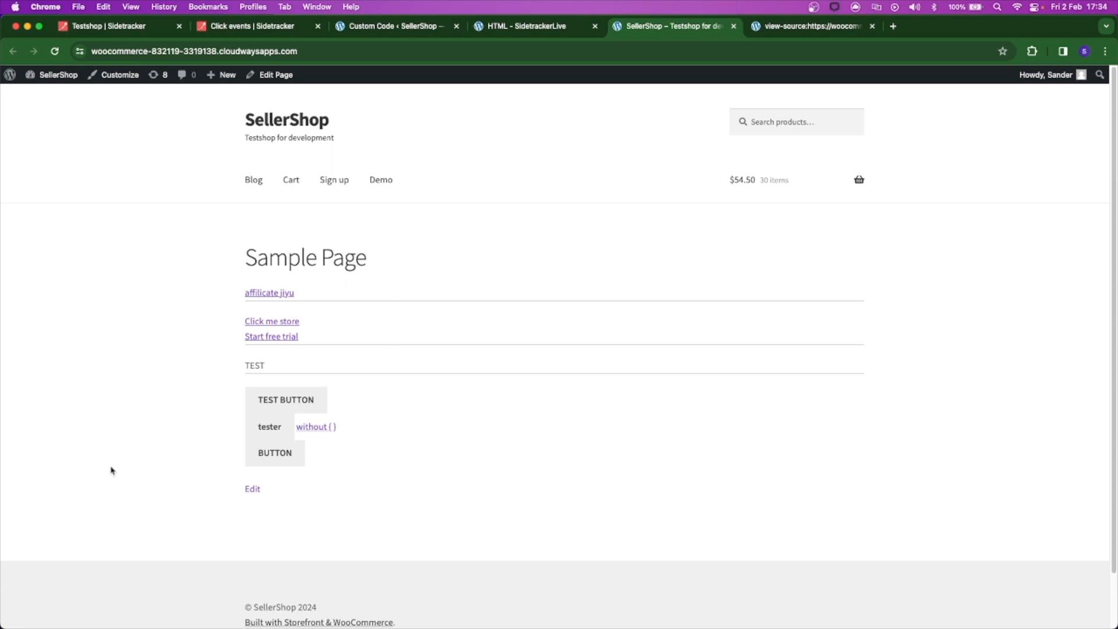
left_click(272, 79)
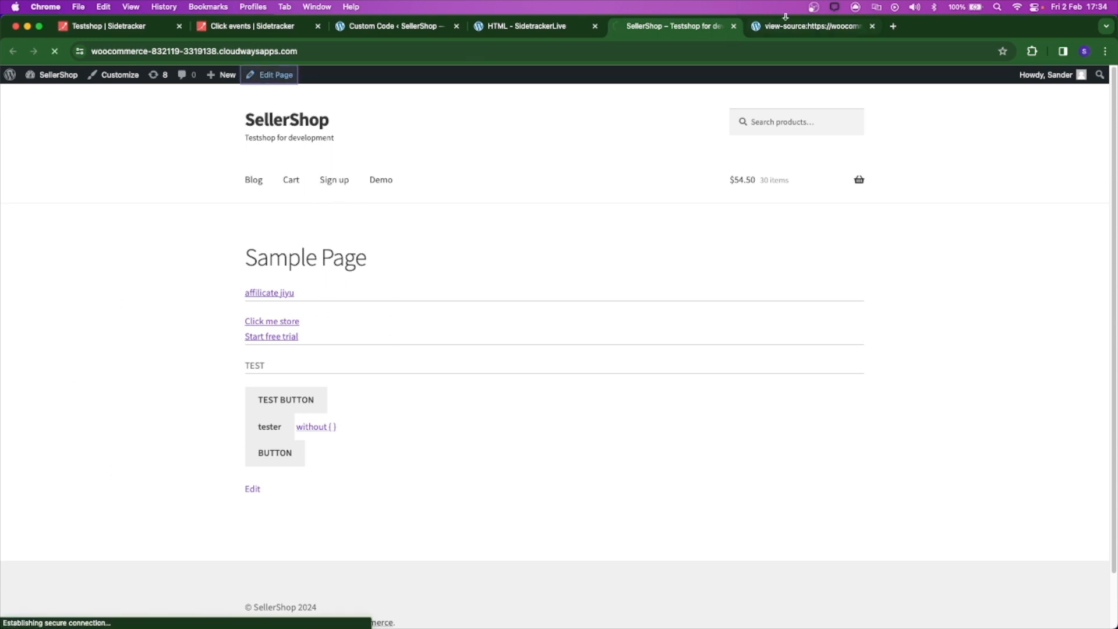
left_click(872, 26)
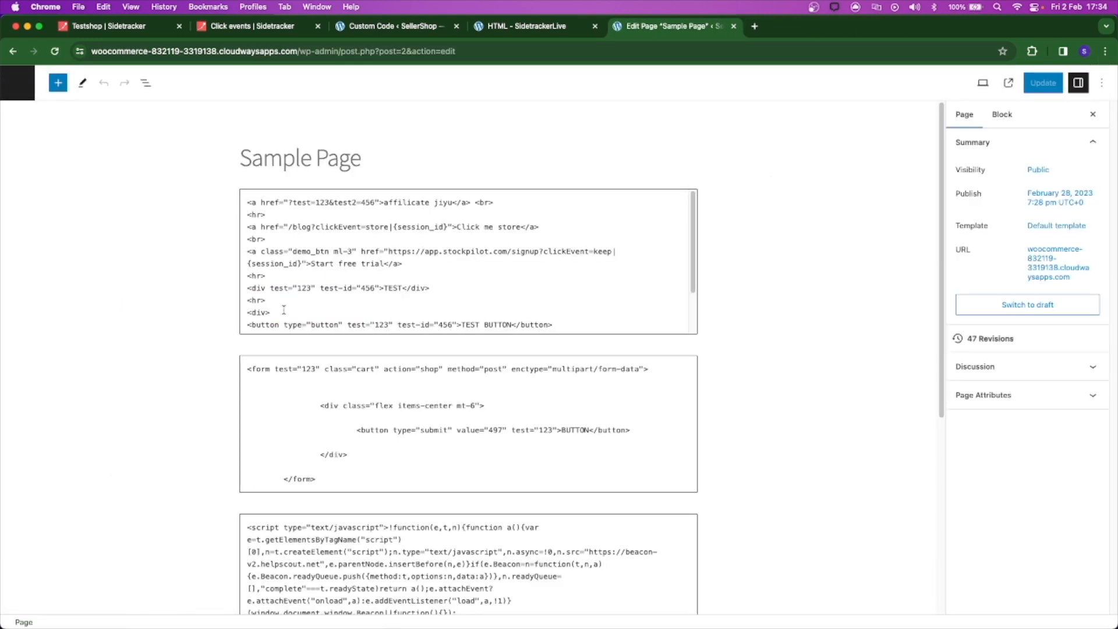
Add a Custom HTML block at the page's end containing <div test="12121212">TESTERRRRR</div> and update the page.
scroll(536, 287, "down", 5)
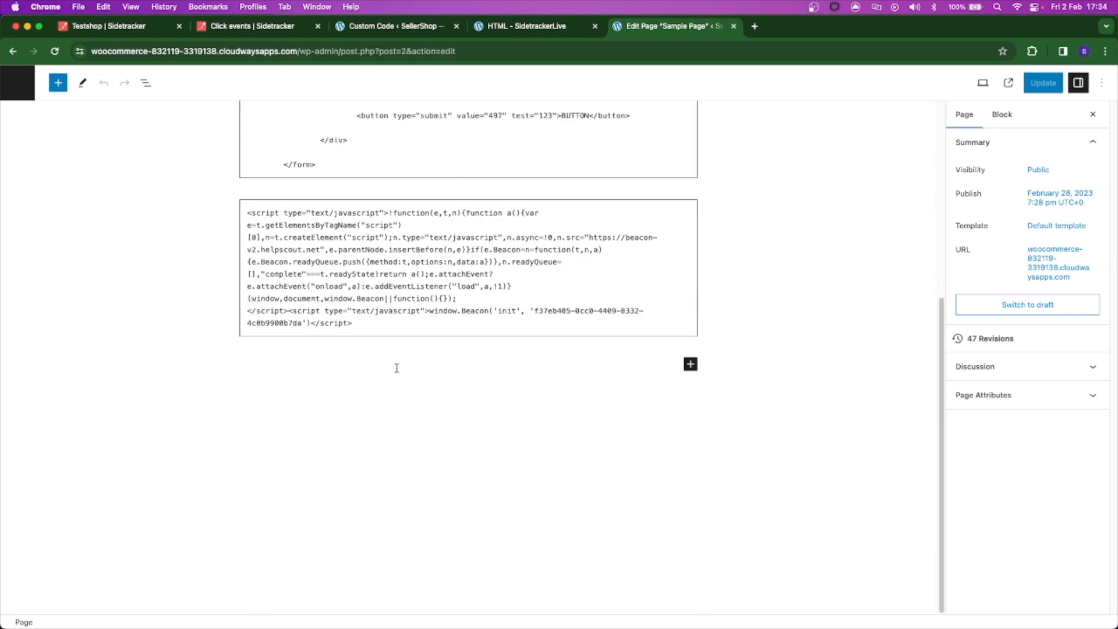
left_click(690, 364)
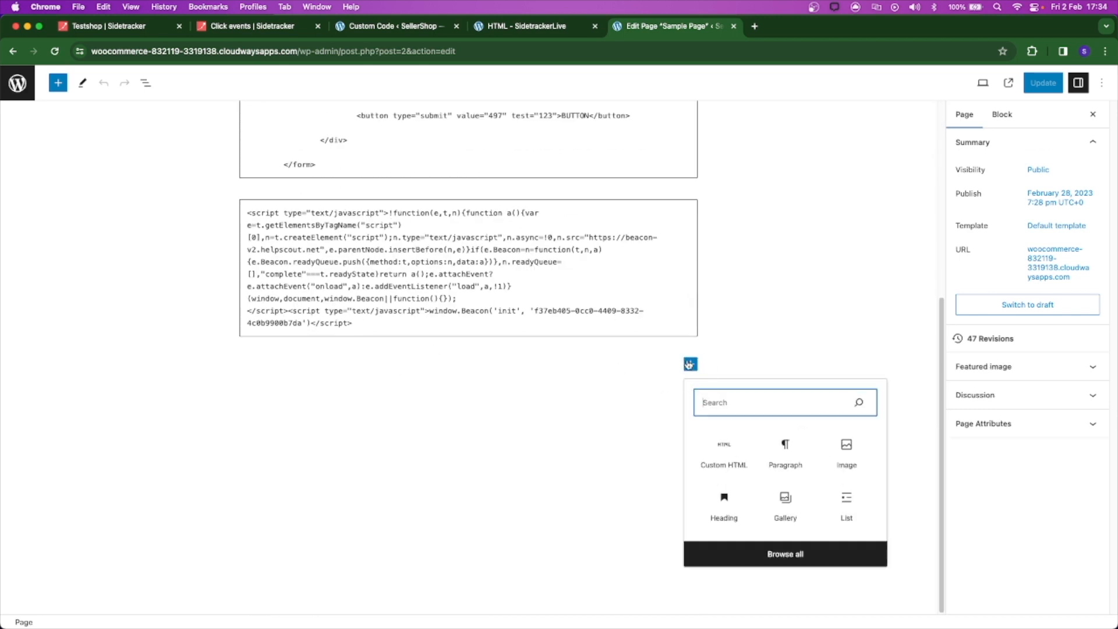
left_click(737, 445)
type("<div test=\"12121212")
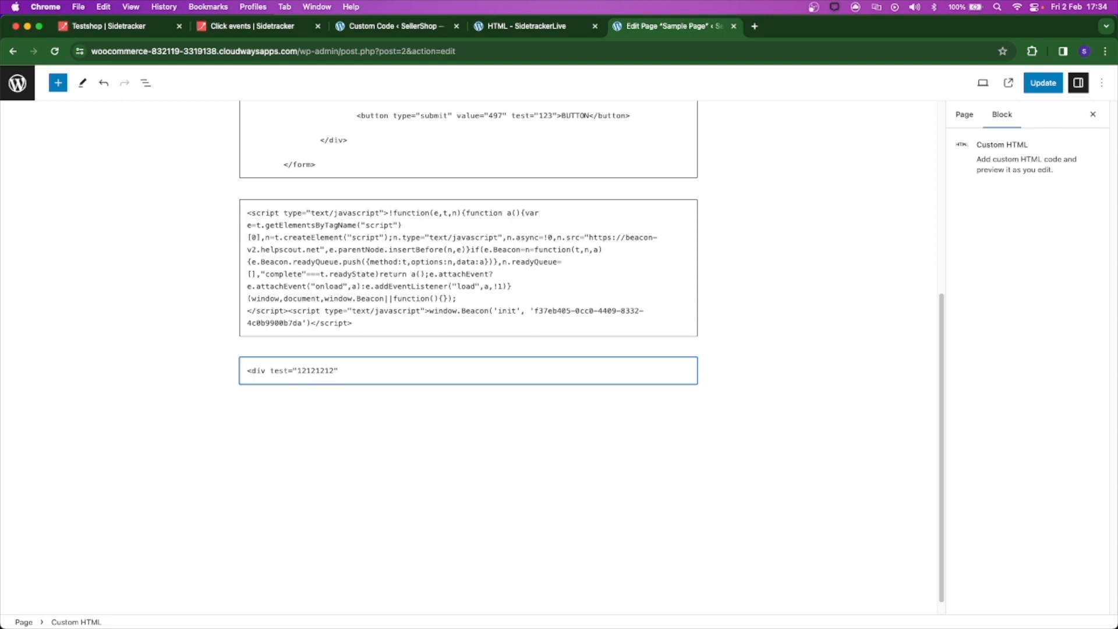
type("ESTERRRRR</div>")
left_click(1042, 83)
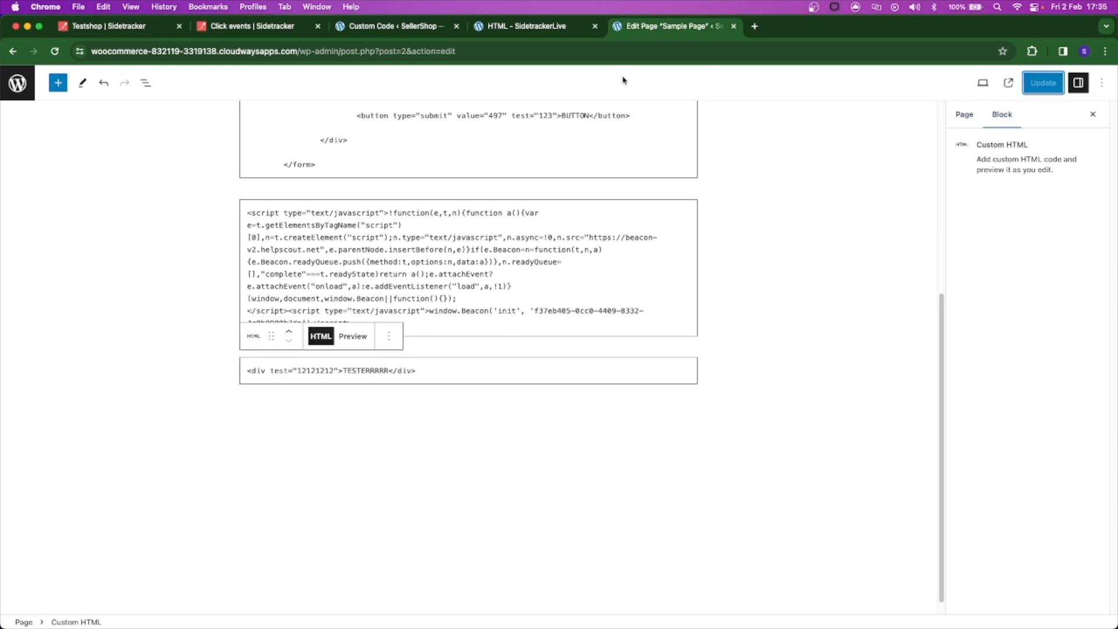
Copy the shop domain woocommerce-832119-3319138.cloudwaysapps.com from the Custom Code page's address.
left_click(541, 26)
left_click(393, 27)
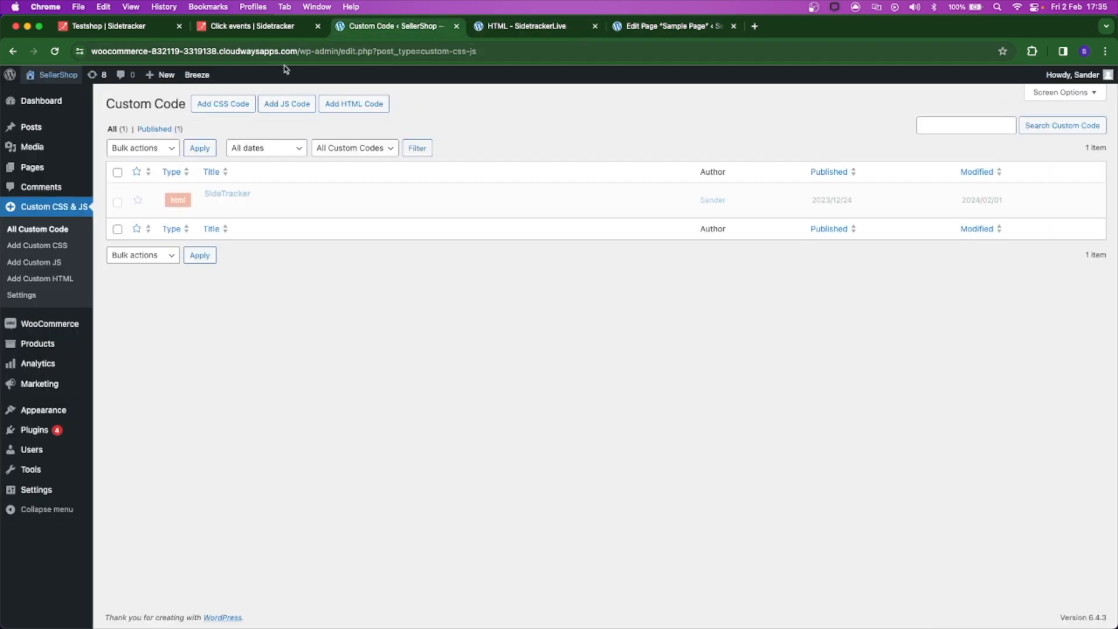
double_click(285, 51)
left_click(325, 51)
left_click_drag(327, 51, 90, 53)
key("super+c")
Return from the session details to Testshop's overview in Sidetracker and bring its session list into view.
left_click(115, 35)
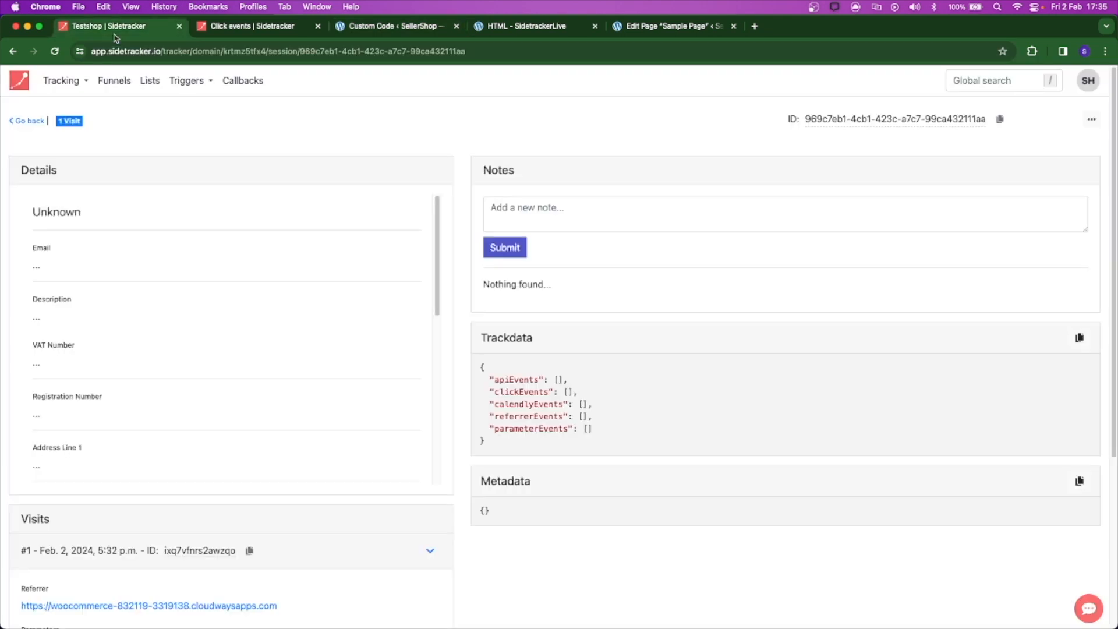
left_click(26, 121)
scroll(293, 314, "down", 1)
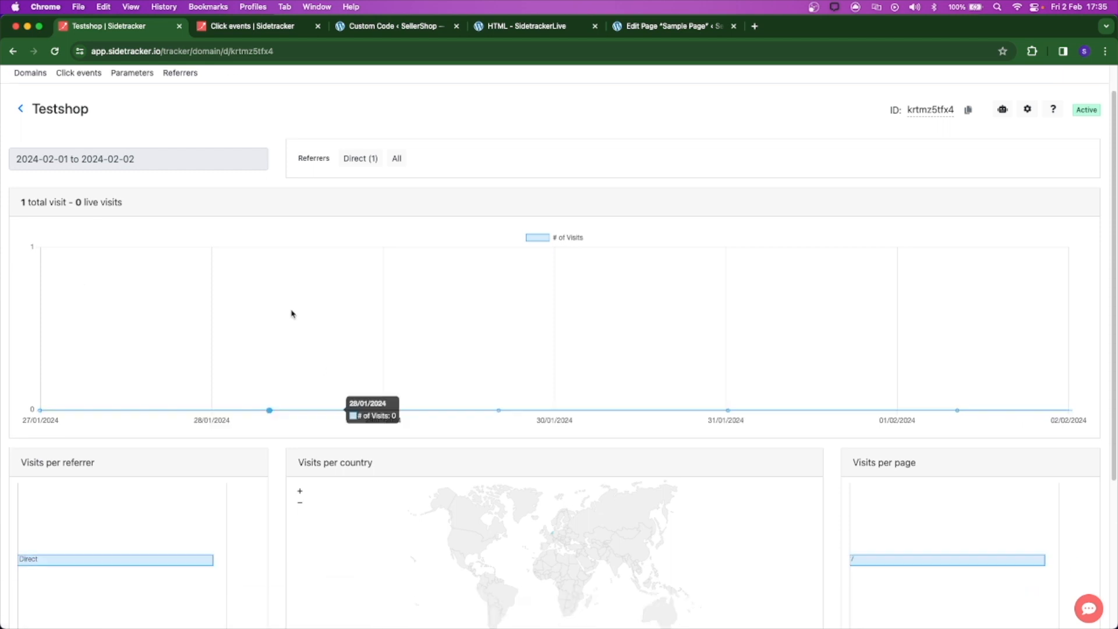
scroll(293, 315, "down", 5)
Load the copied shop address in the other Chrome window and check the page's browser console for tracking messages.
key("ctrl+Right")
key("super+v")
key("Return")
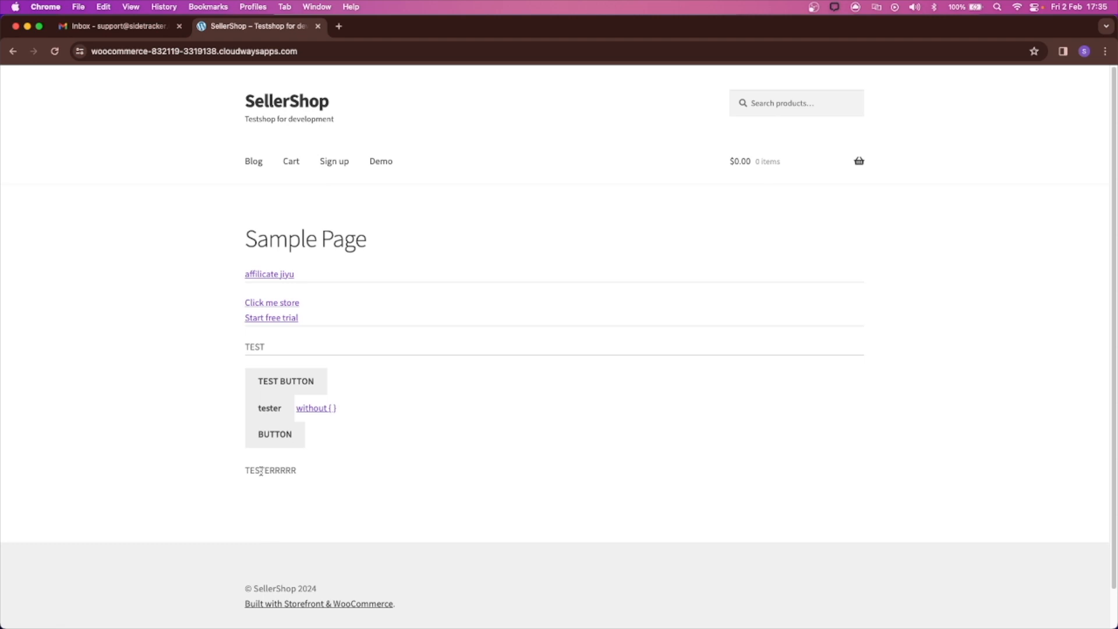
right_click(150, 439)
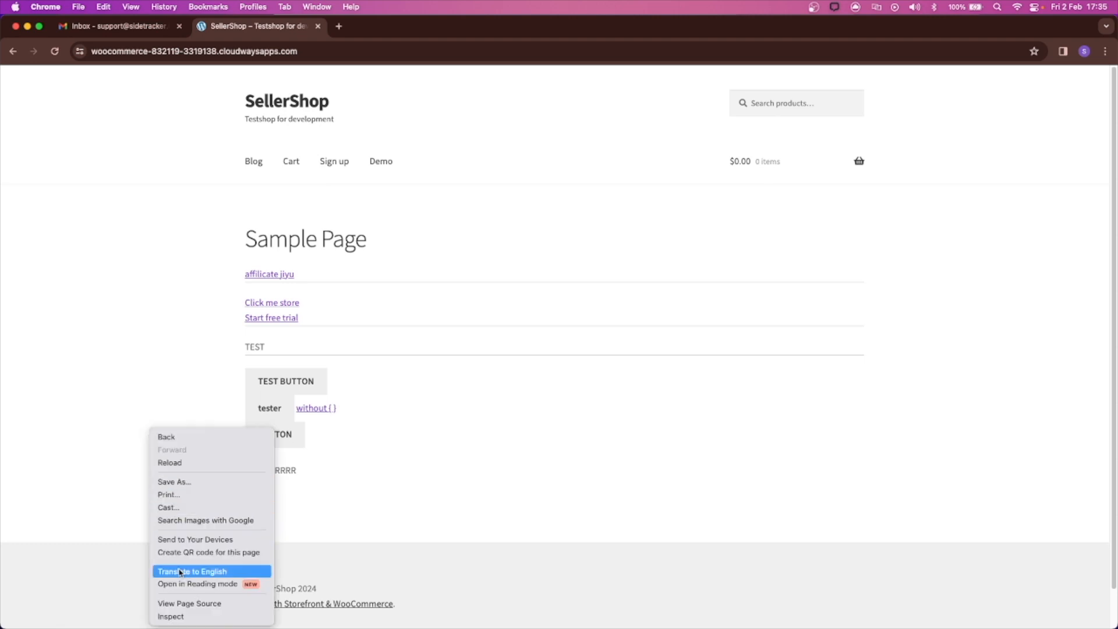
left_click(221, 616)
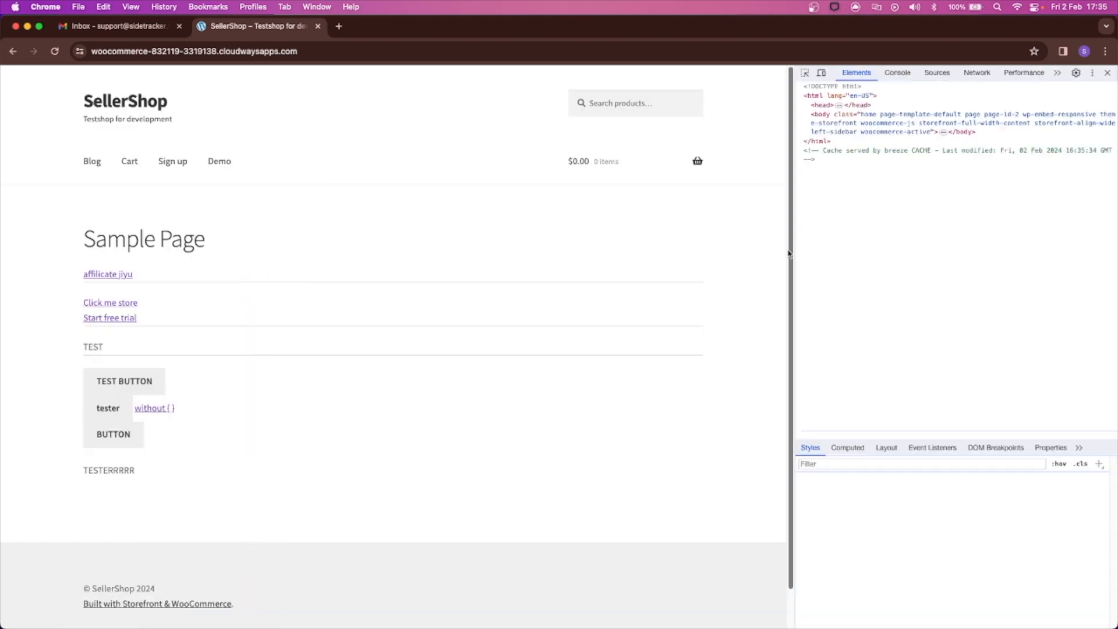
left_click(897, 72)
left_click_drag(813, 201, 904, 203)
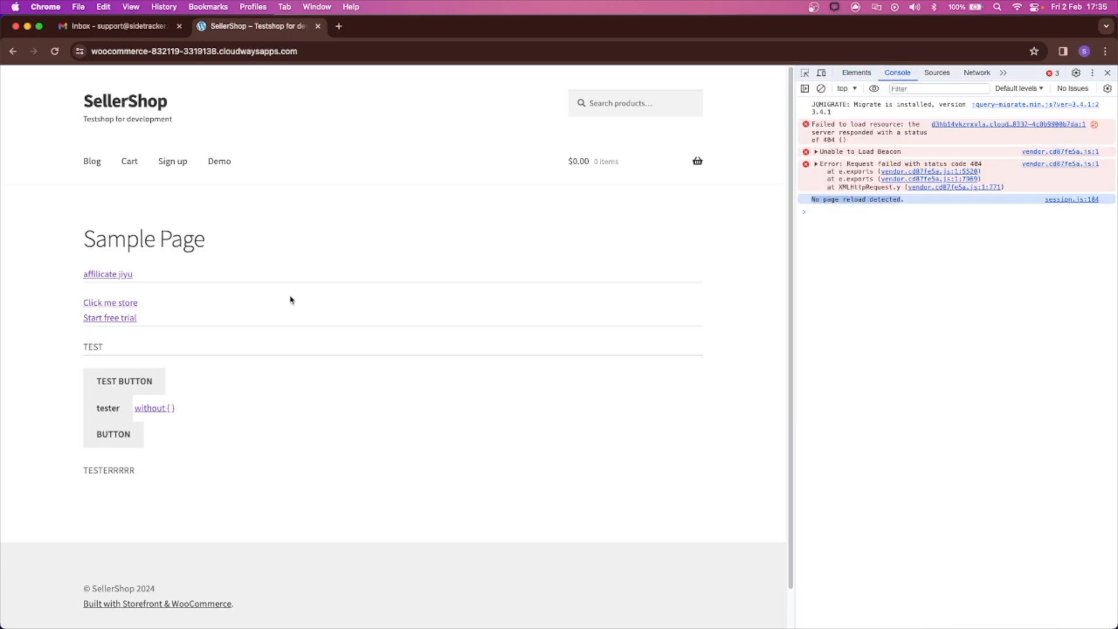
Activate the TESTERRRRR element on the Sample Page, refresh Testshop's overview, and examine the TestButton event in the session's Trackdata.
left_click(122, 473)
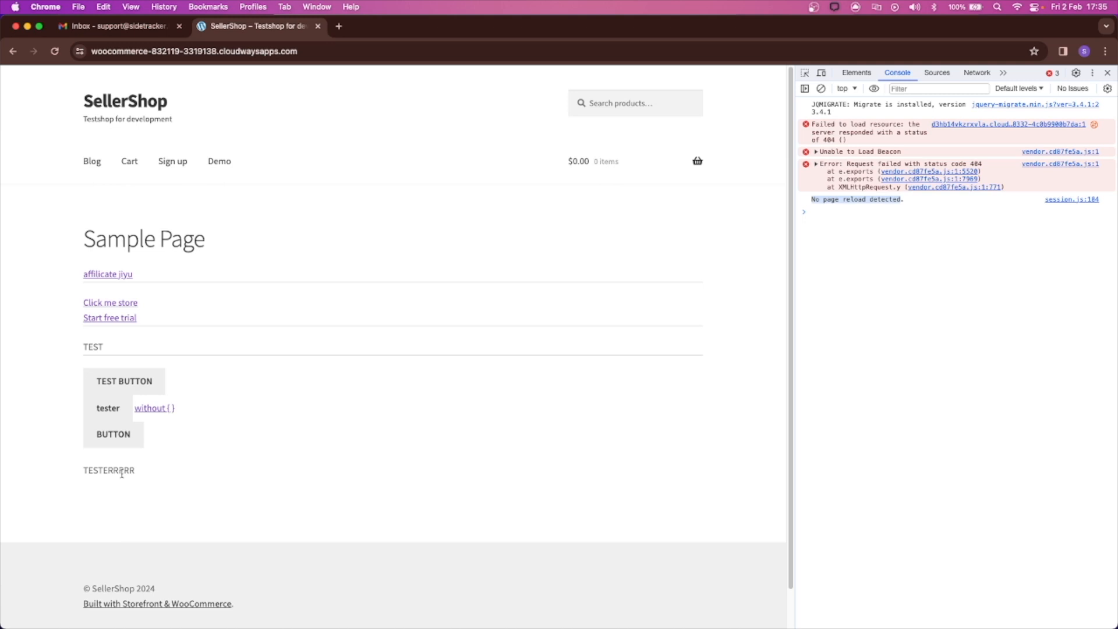
key("ctrl+Left")
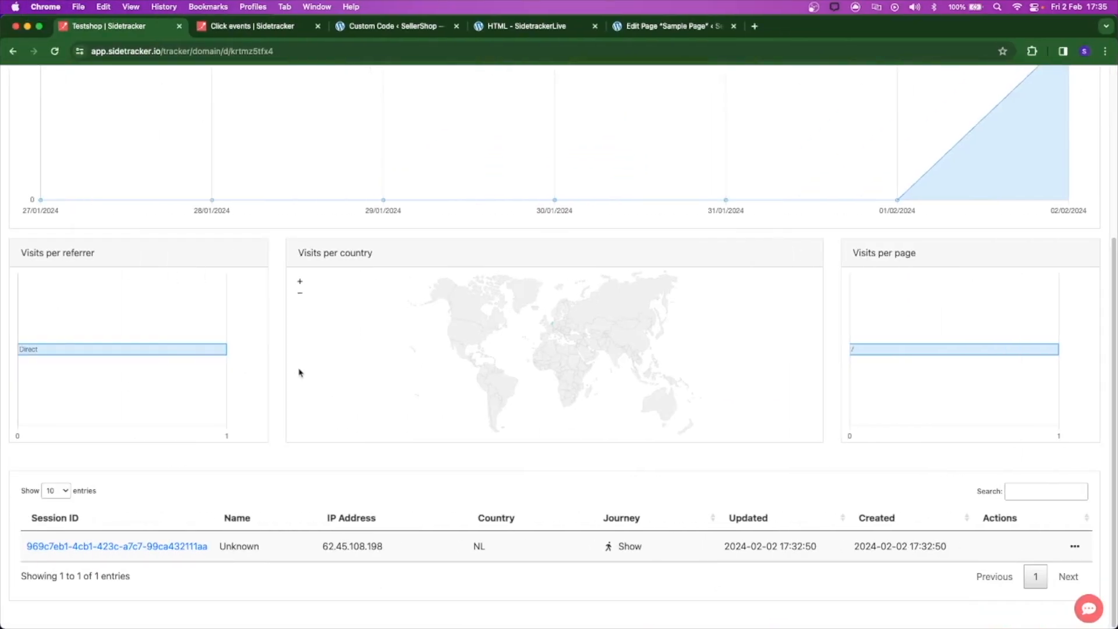
key("super+r")
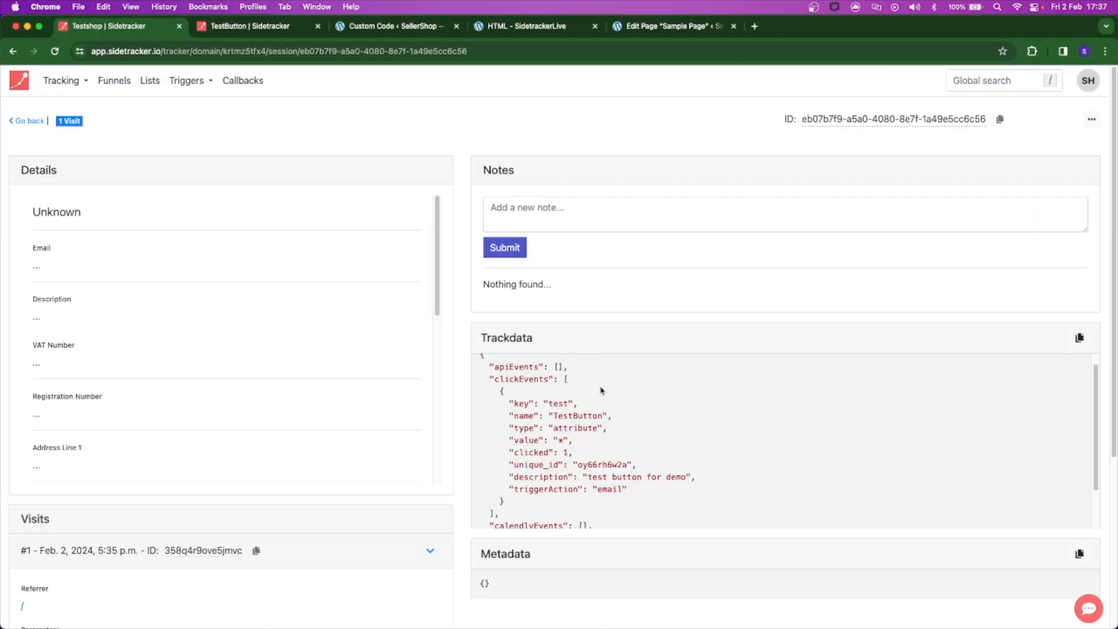
left_click_drag(499, 379, 683, 476)
left_click(585, 502)
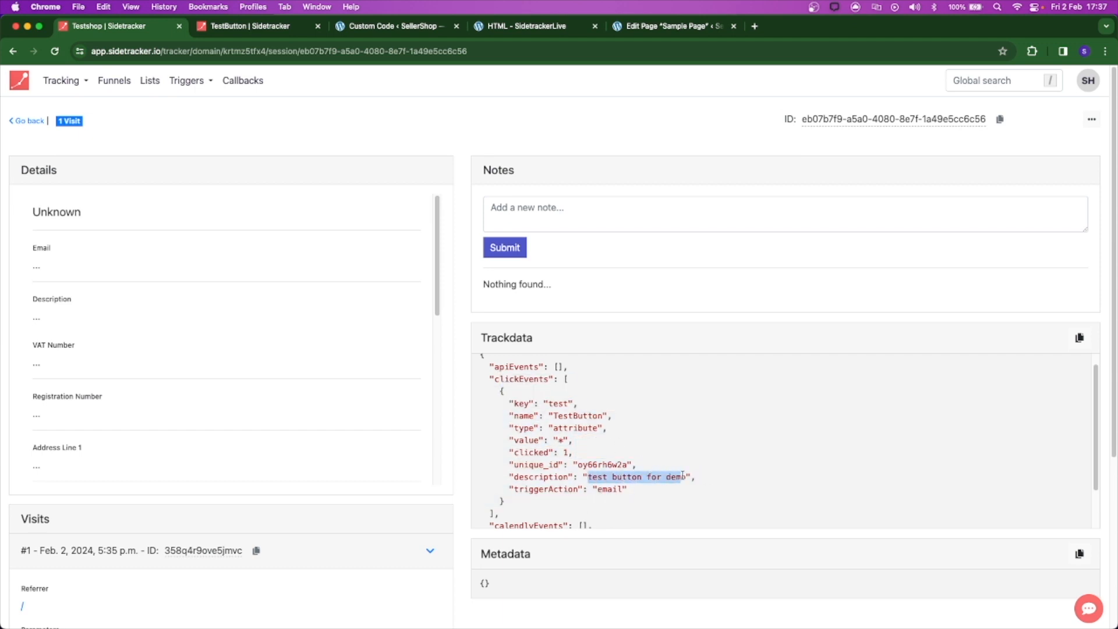
Start a new Sidetracker callback of type Modal and change its message to "Hi there, how are you?".
left_click(77, 82)
left_click(81, 129)
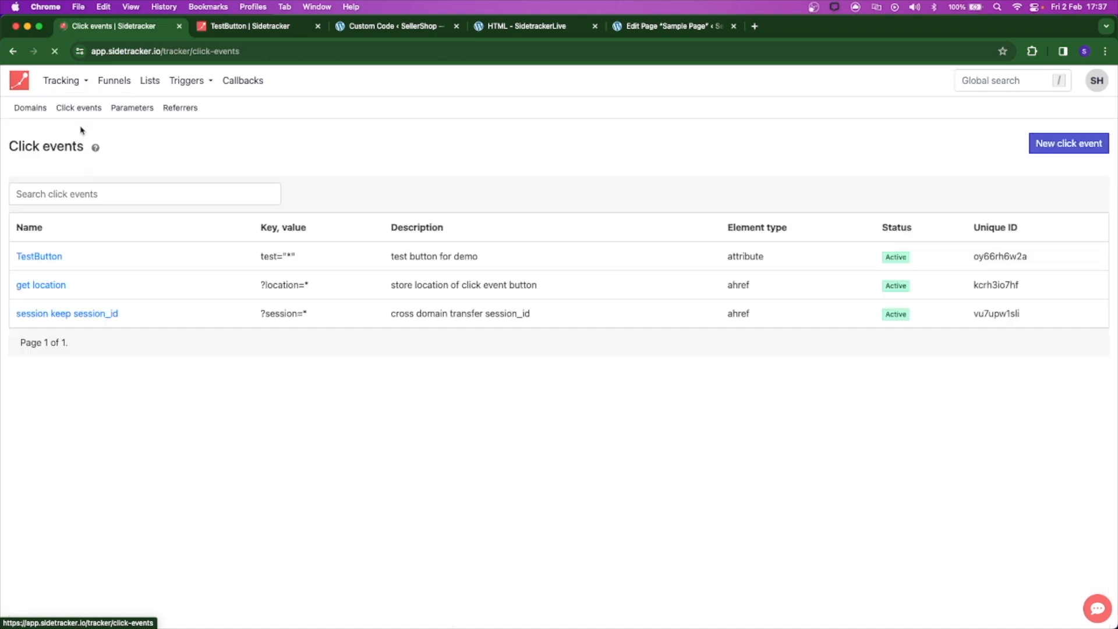
left_click(229, 82)
left_click(533, 257)
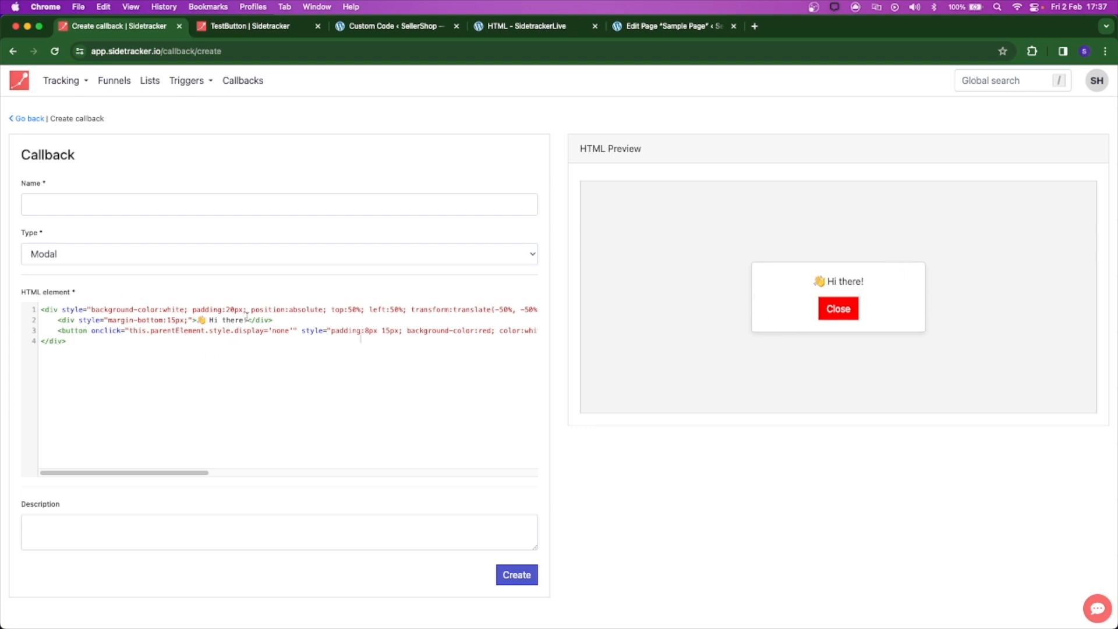
type(", how are you?")
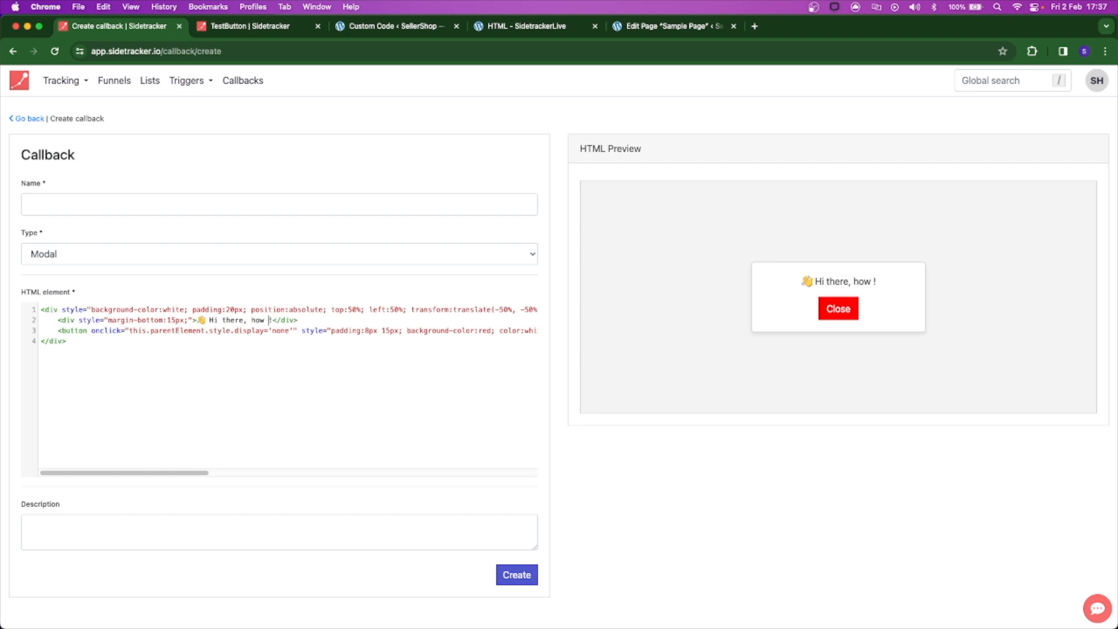
key("Delete")
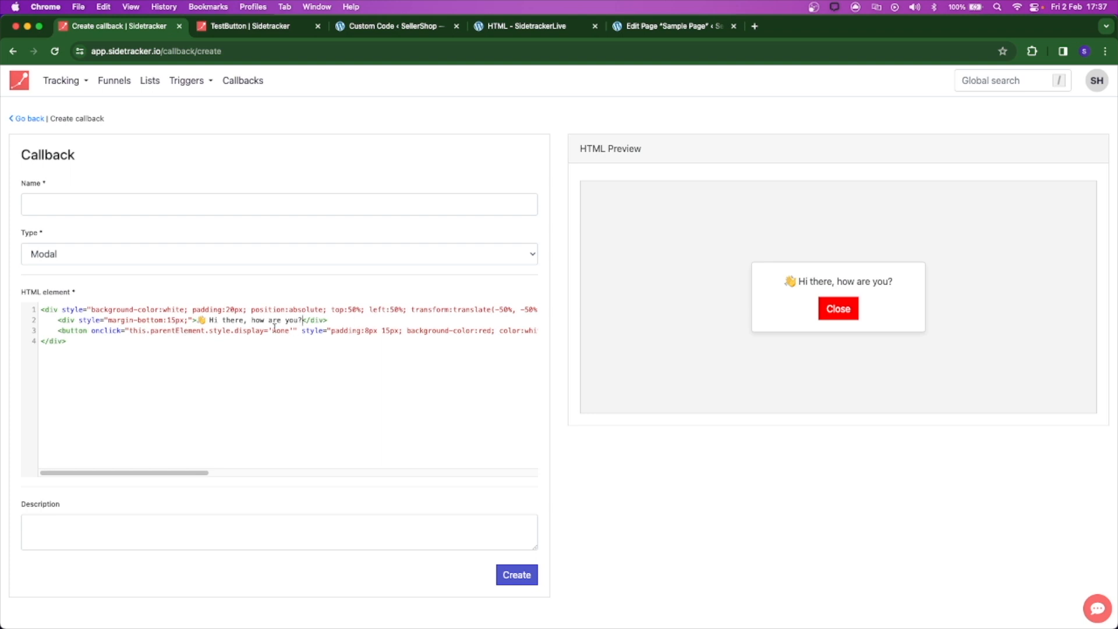
Name the callback "hi there popup", create it, and return to the callbacks list.
left_click(85, 204)
type("hi there popup")
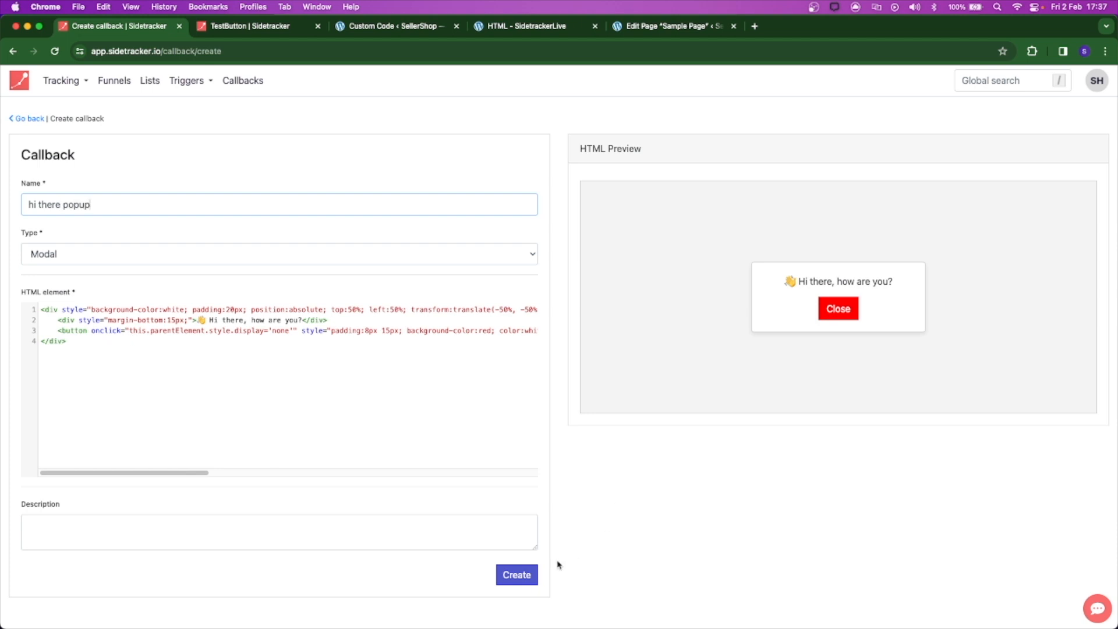
left_click(517, 575)
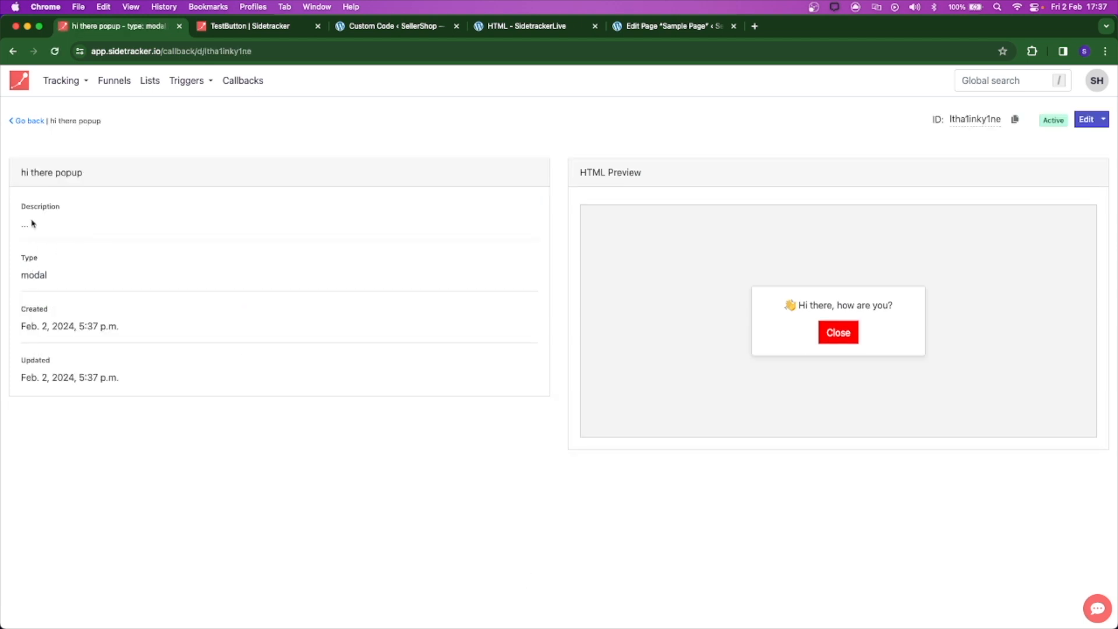
left_click(26, 120)
Start a new trigger event of type Callback element and name it "hi there".
left_click(185, 81)
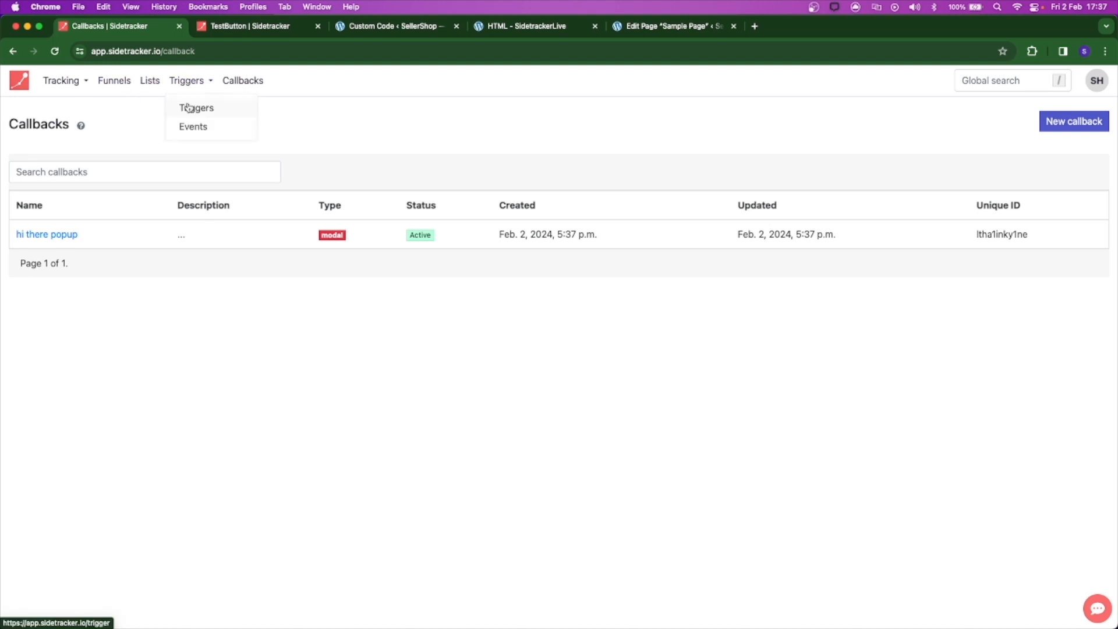
left_click(193, 107)
left_click(74, 110)
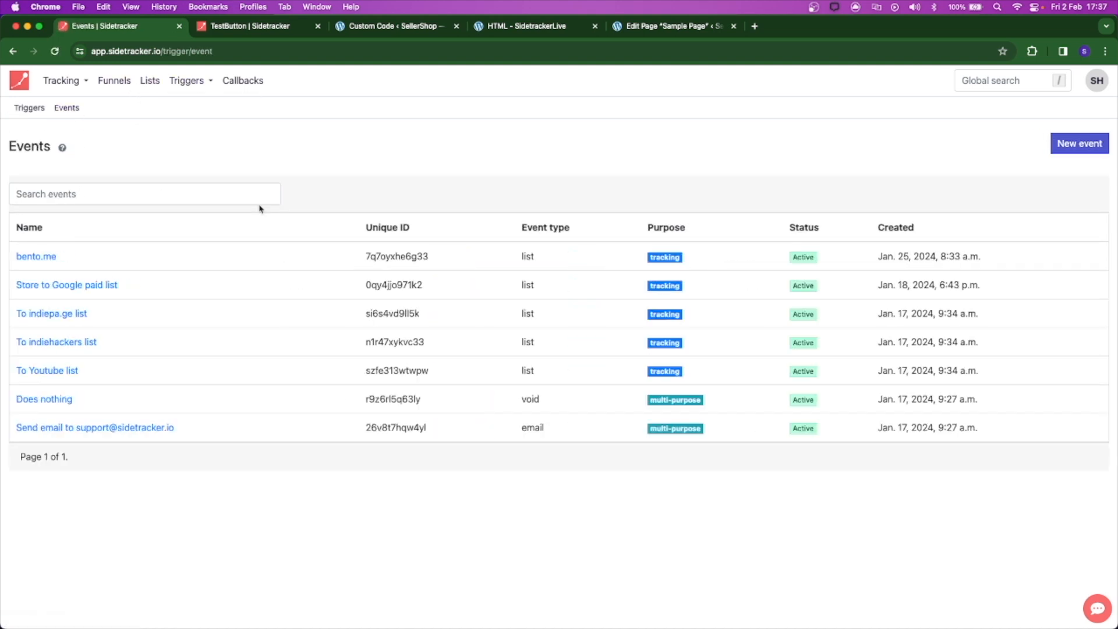
left_click(1093, 143)
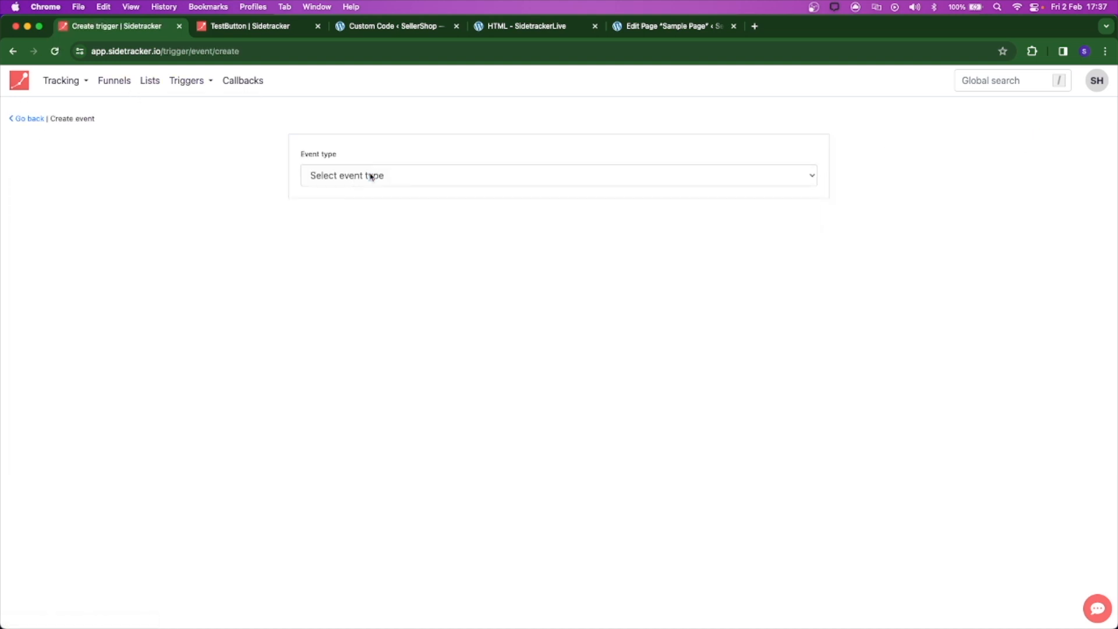
left_click(373, 175)
left_click(387, 191)
left_click(365, 236)
type("hi there")
Assign the hi there popup element to the event, set its delay to 5 seconds, and create it.
left_click(449, 301)
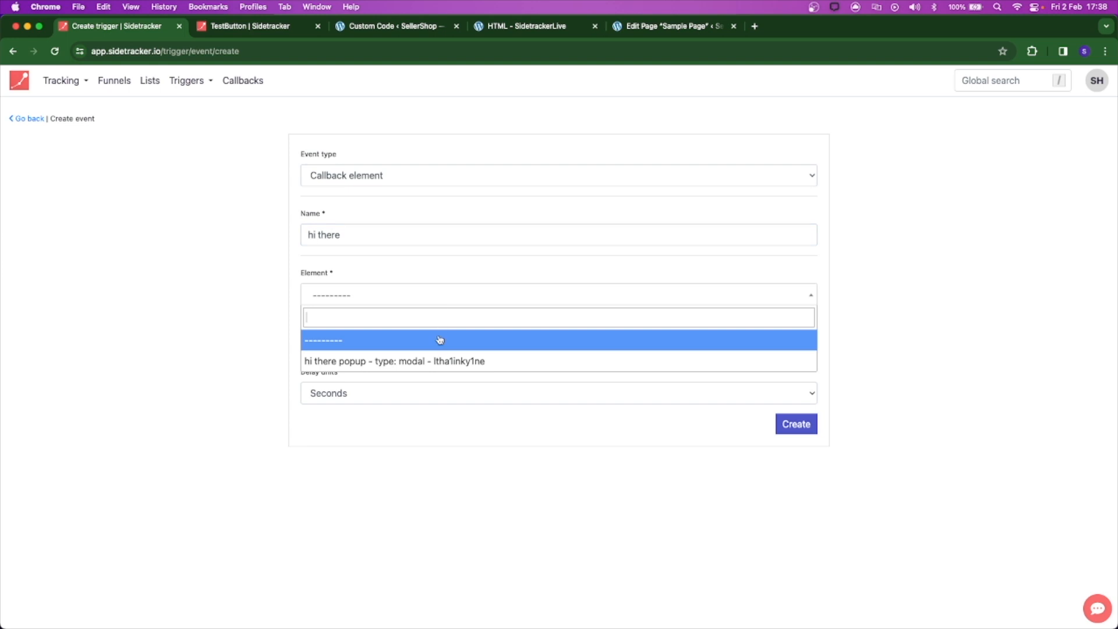
left_click(441, 358)
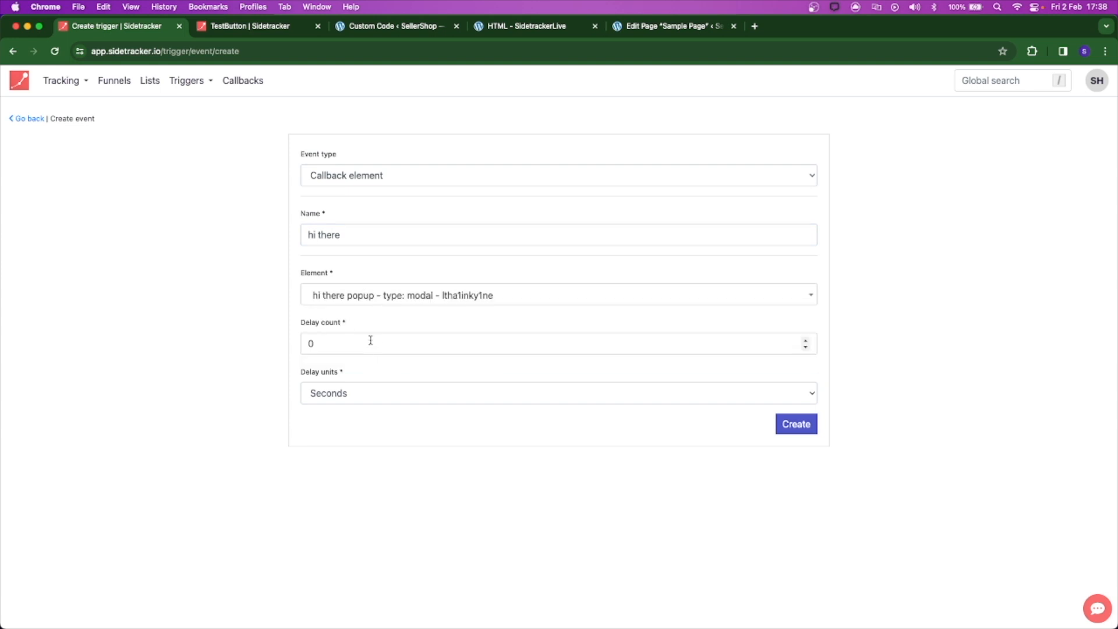
left_click(659, 344)
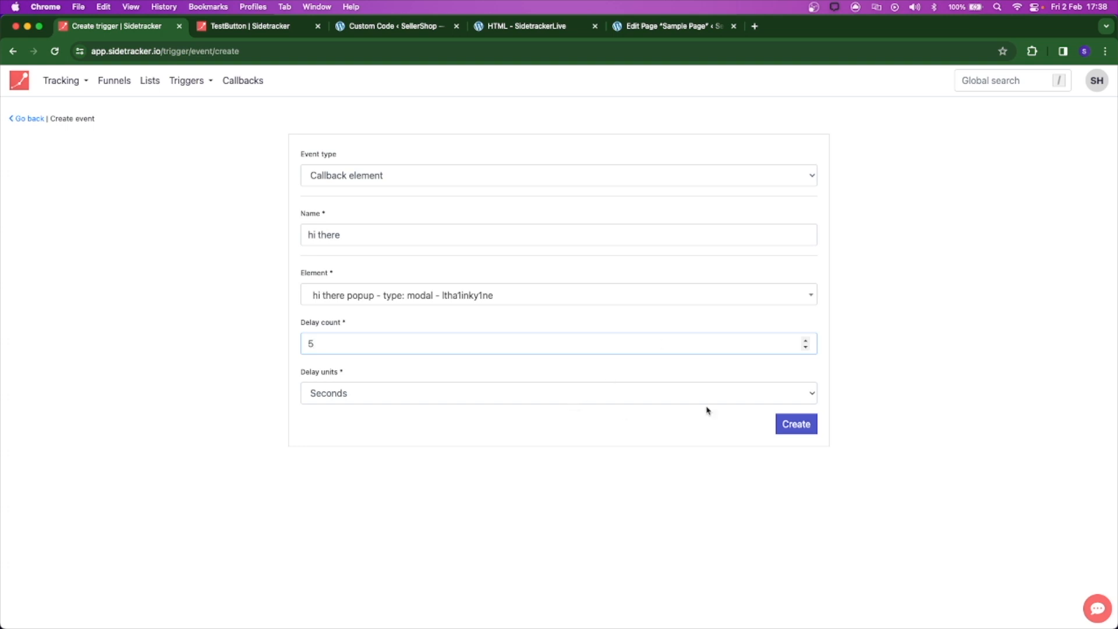
left_click(783, 431)
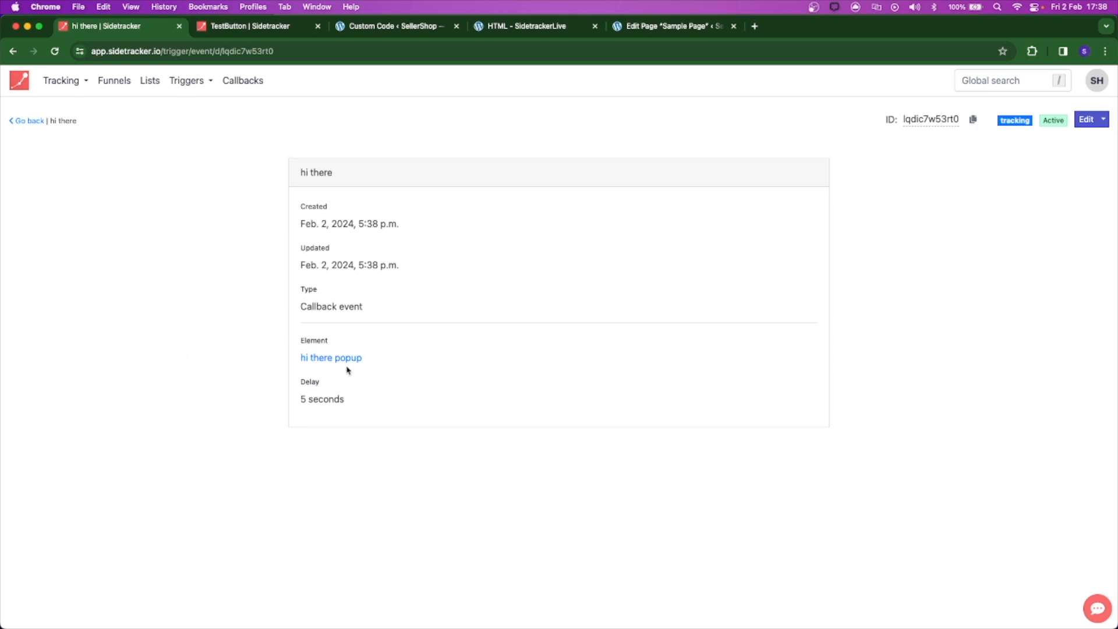
left_click(37, 121)
Start a new trigger and add the Callback element event "hi there" to it with Unlimited Calls.
left_click(37, 109)
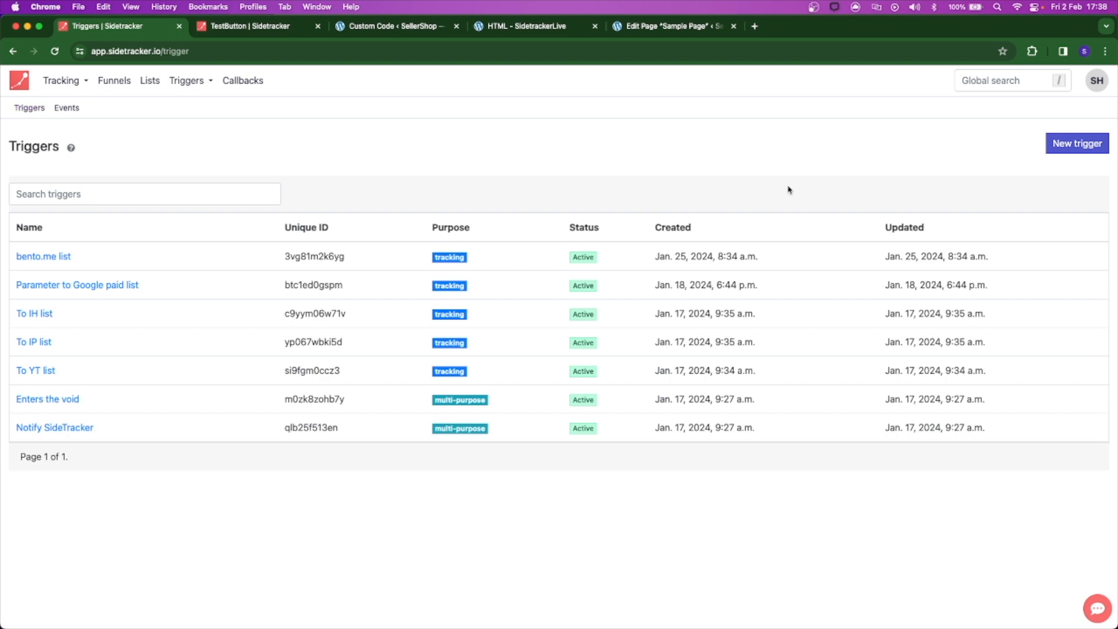
left_click(1082, 143)
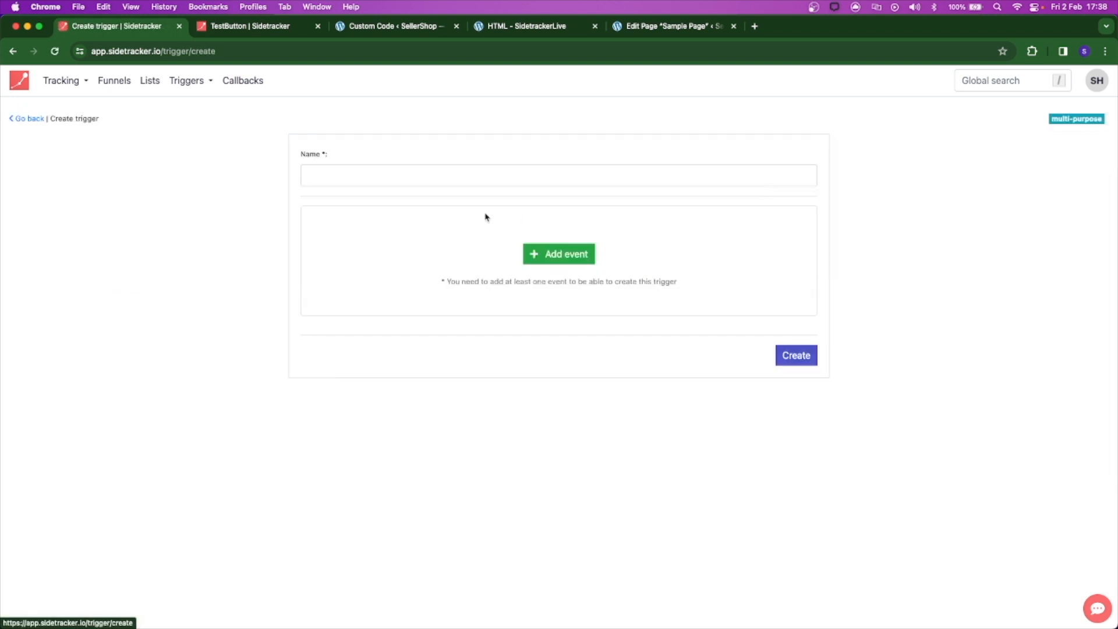
left_click(550, 254)
left_click(465, 157)
left_click(474, 174)
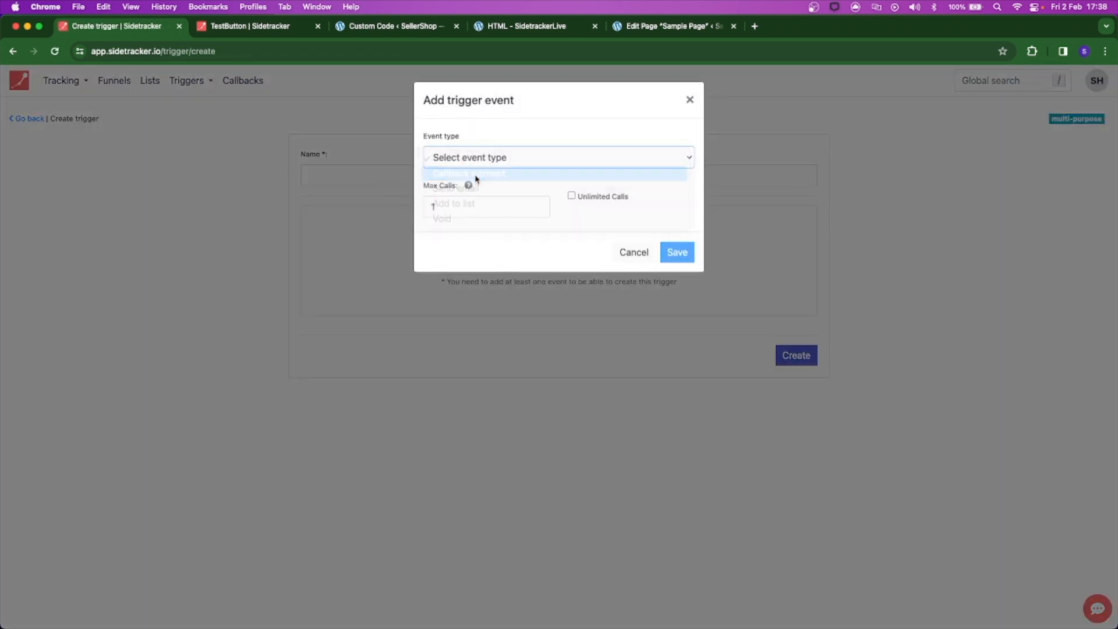
left_click(481, 216)
left_click(483, 232)
left_click(571, 266)
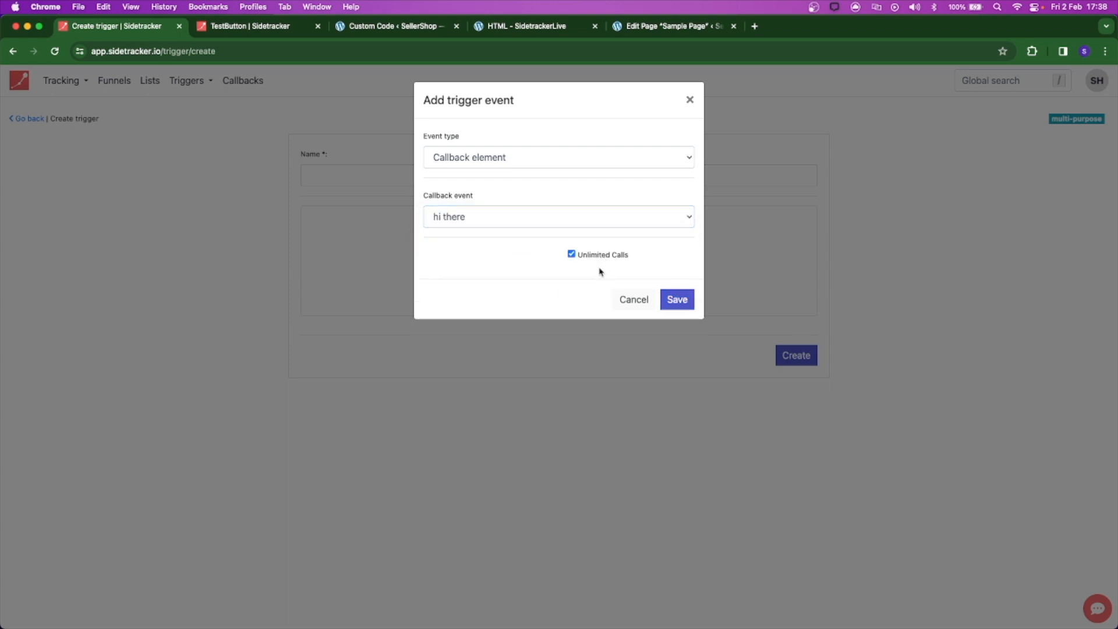
left_click(603, 254)
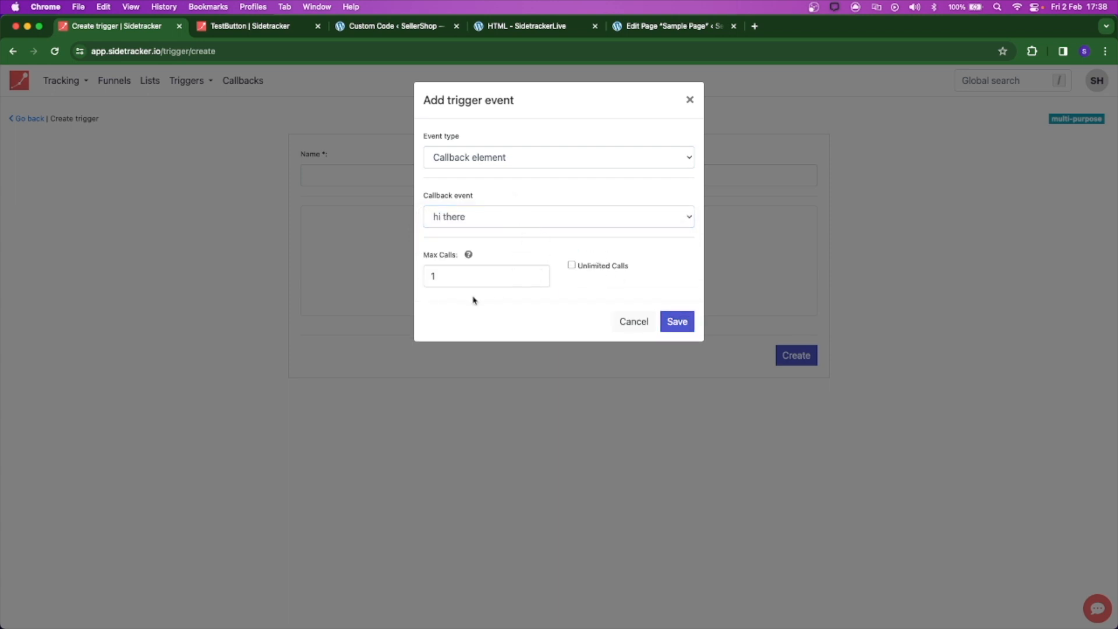
left_click(601, 267)
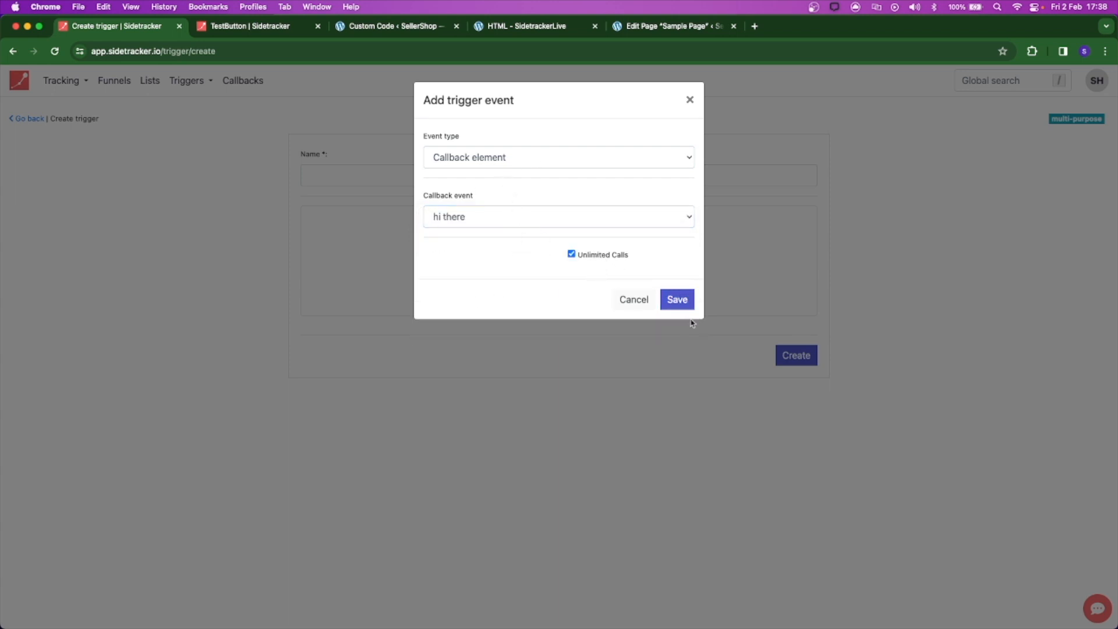
left_click(677, 300)
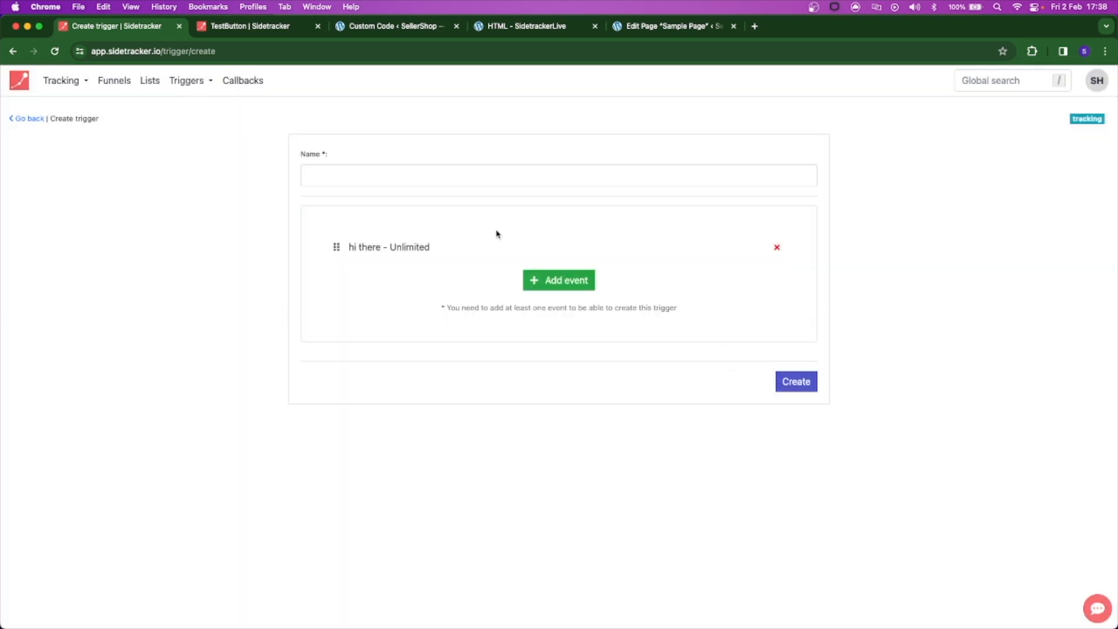
Name the trigger "hi there trigger" and create it.
left_click(501, 182)
type("hi there trigger")
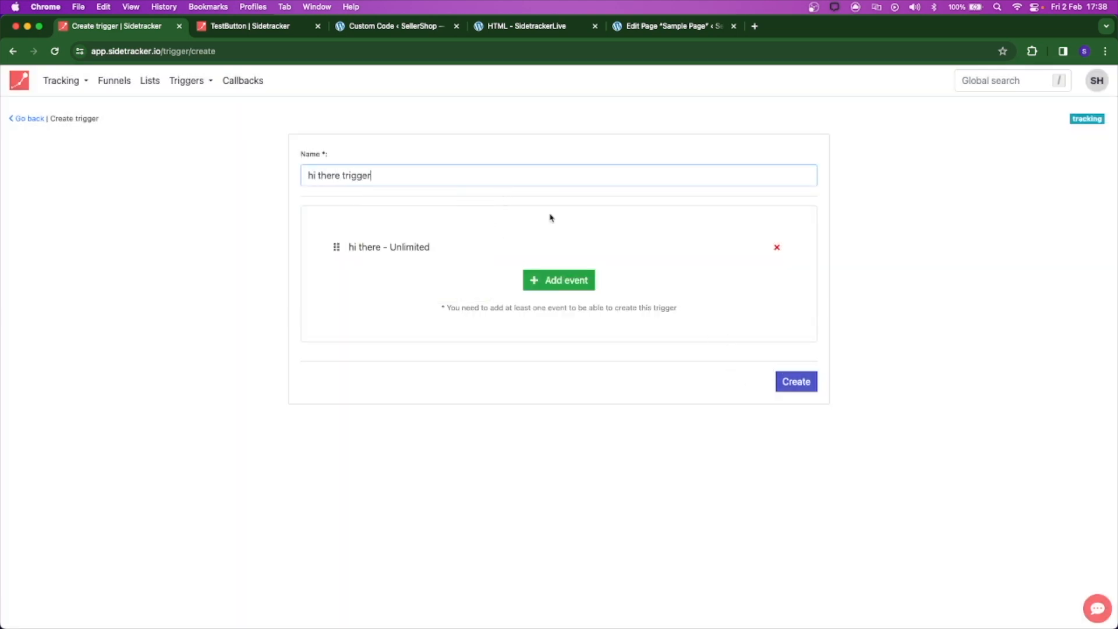
left_click(787, 382)
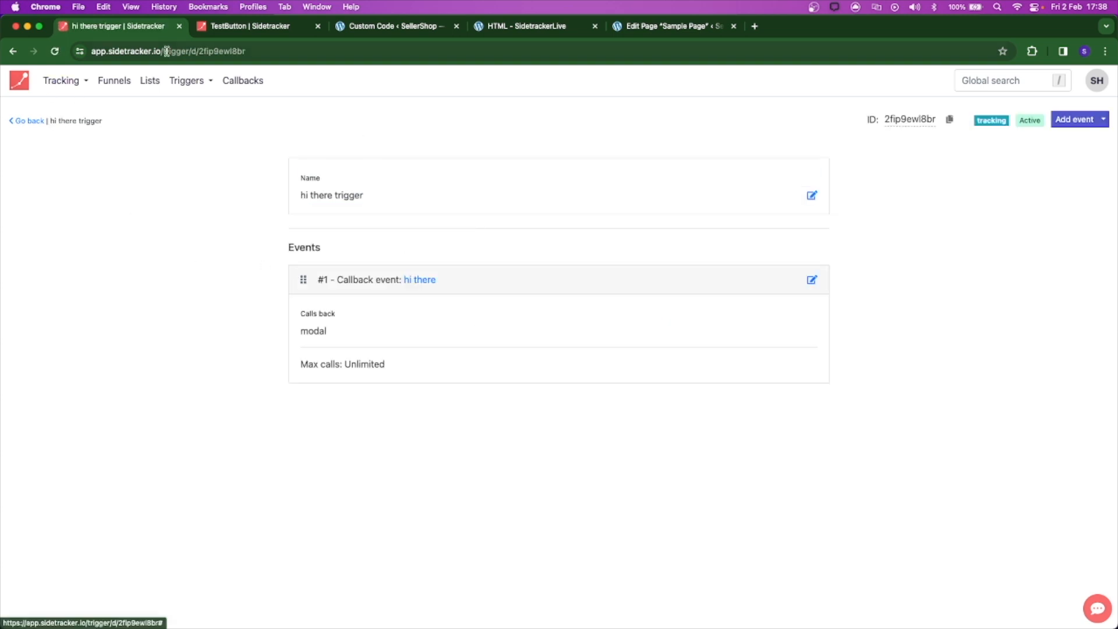
Set the TestButton click event's trigger to "hi there trigger" and save the changes.
left_click(61, 80)
left_click(244, 28)
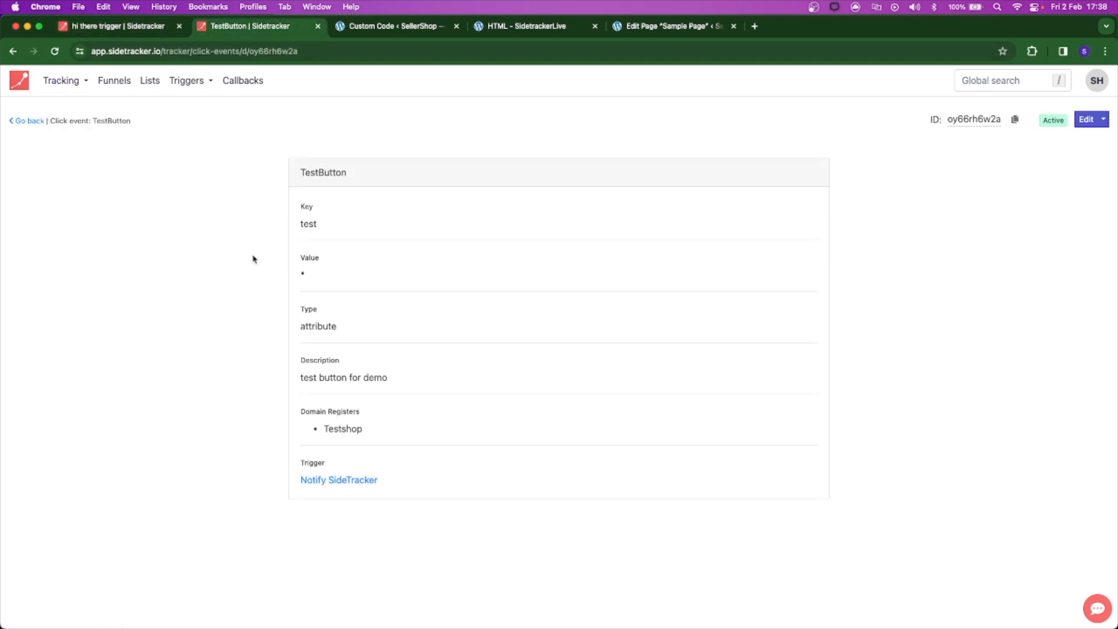
left_click(1086, 120)
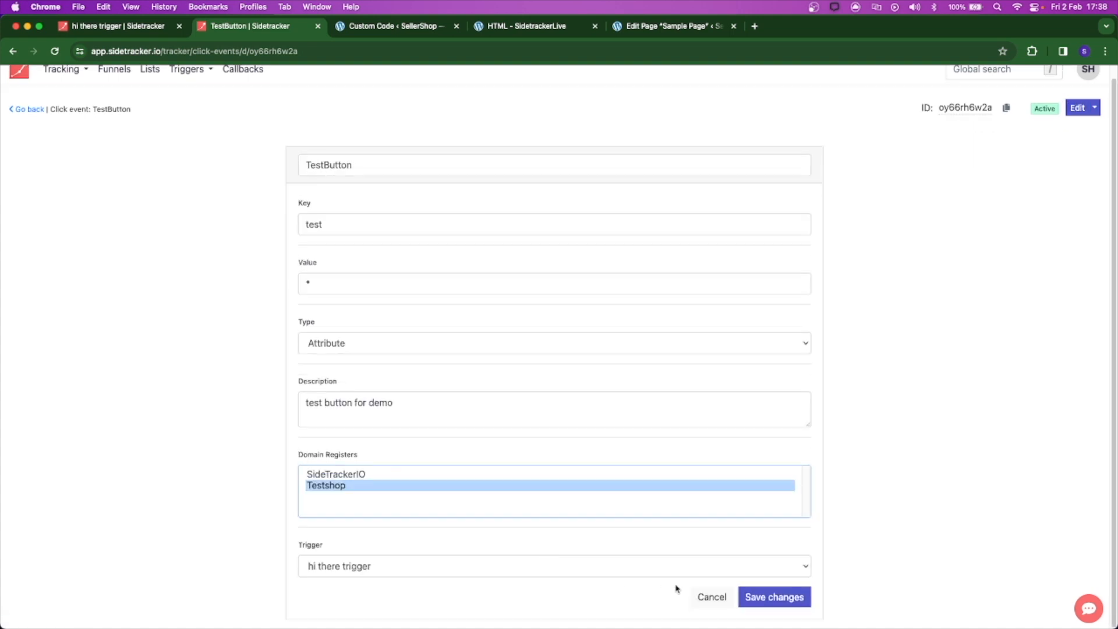
left_click(773, 599)
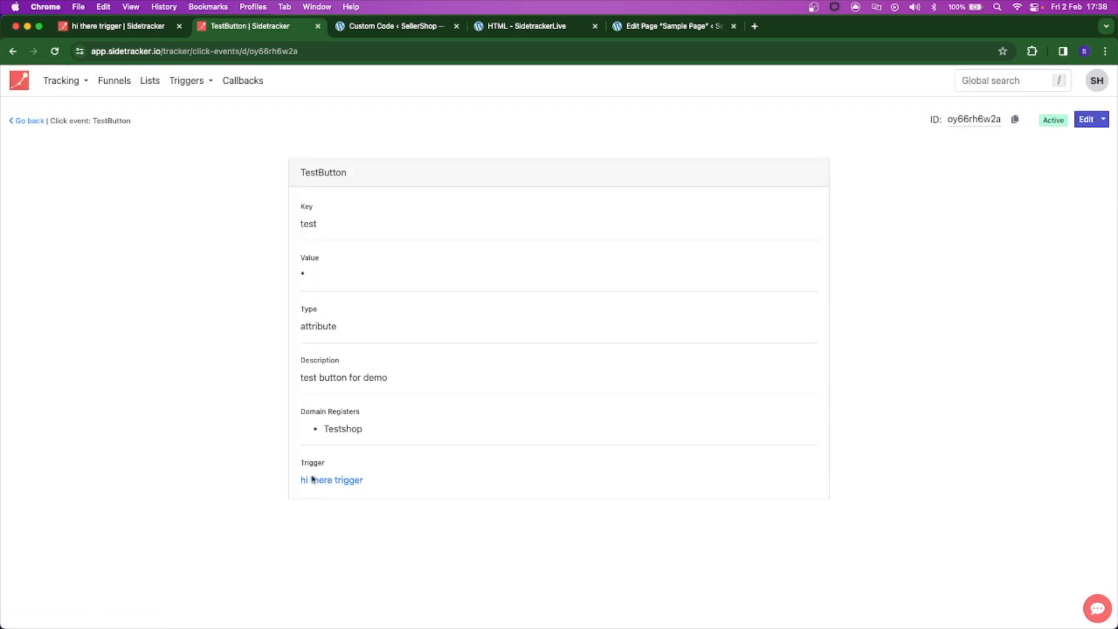
Switch to the SellerShop test page, reload it to test the delayed popup, and close the popup.
key("ctrl+Right")
key("super+r")
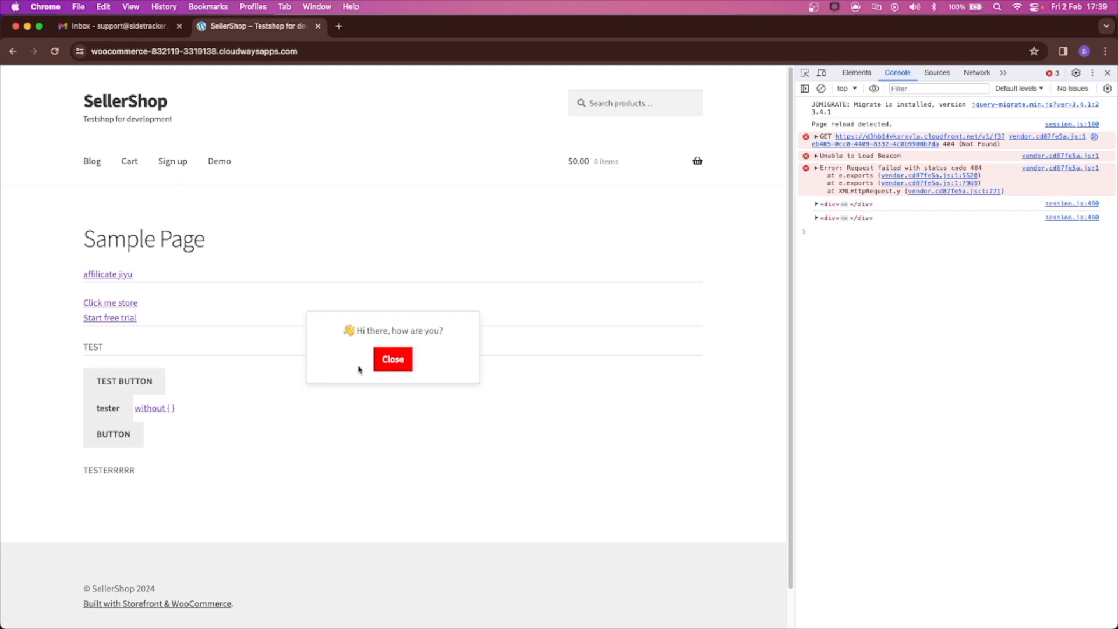
left_click(404, 373)
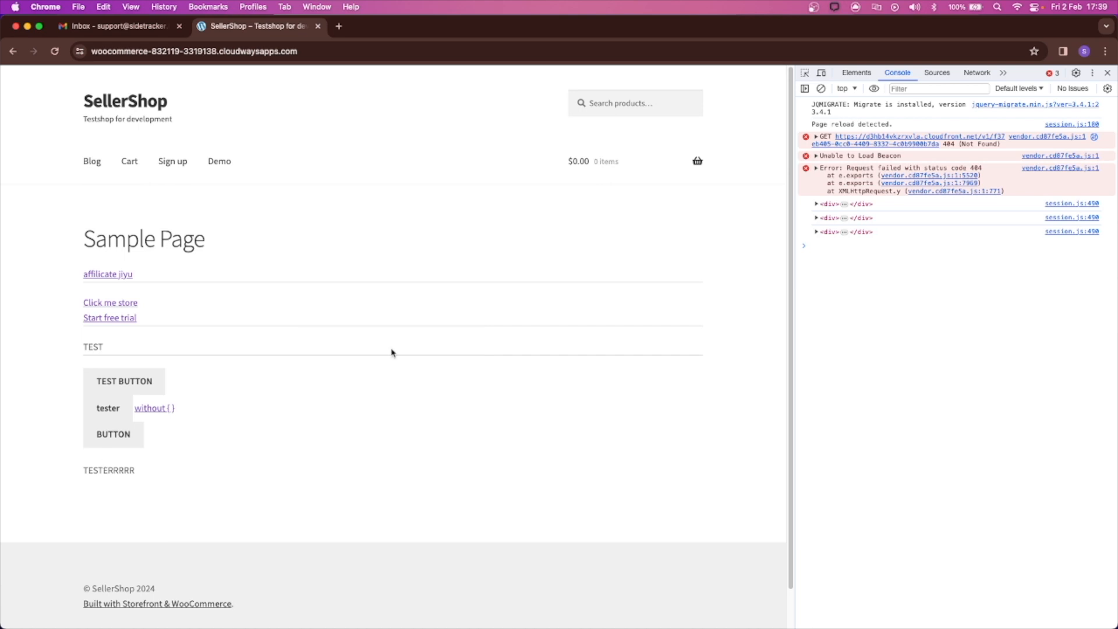
Return to Sidetracker and create a funnel named "hi there".
key("ctrl+Left")
left_click(132, 87)
left_click(560, 258)
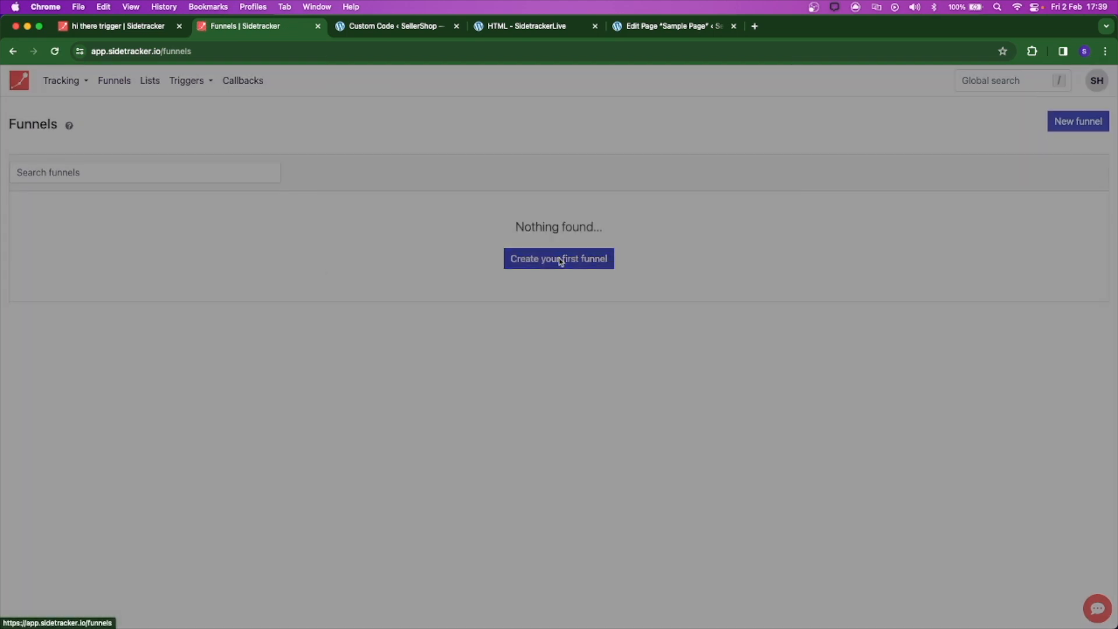
left_click(410, 153)
type("hi there")
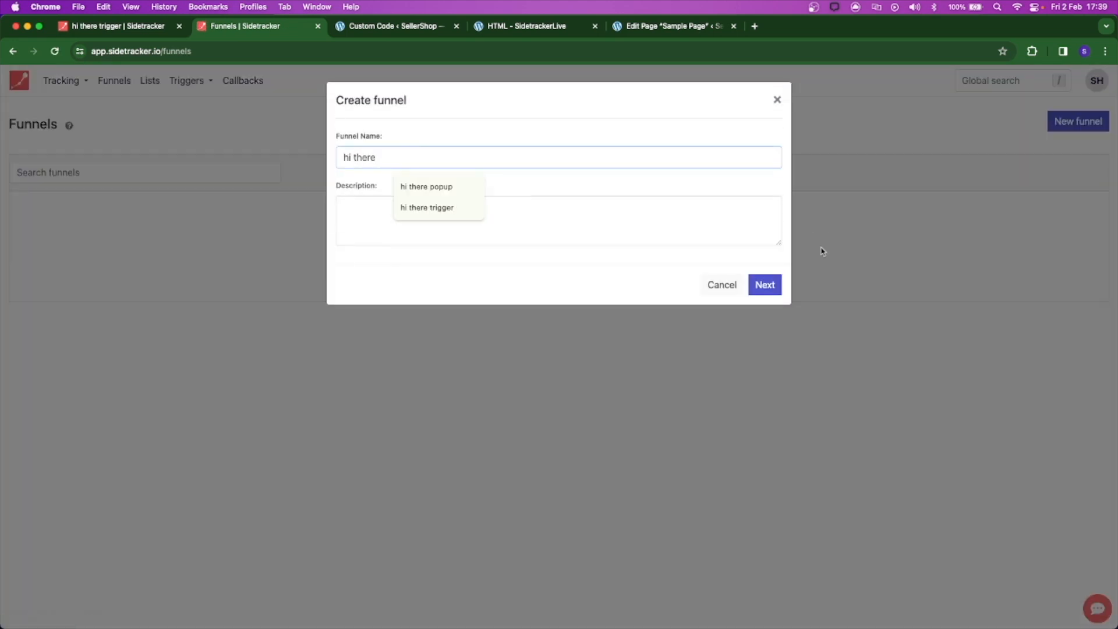
left_click(765, 284)
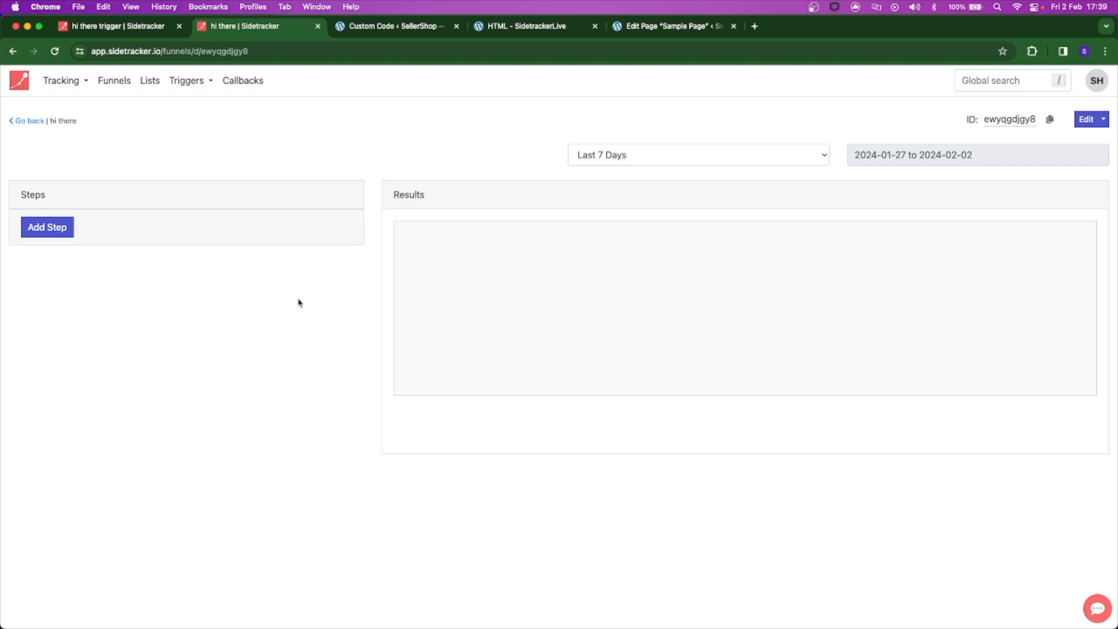
Add a funnel step named "hi there popup" of type hi there trigger and show the results for the Last 14 Days.
left_click(54, 235)
left_click(481, 152)
type("hi there popup")
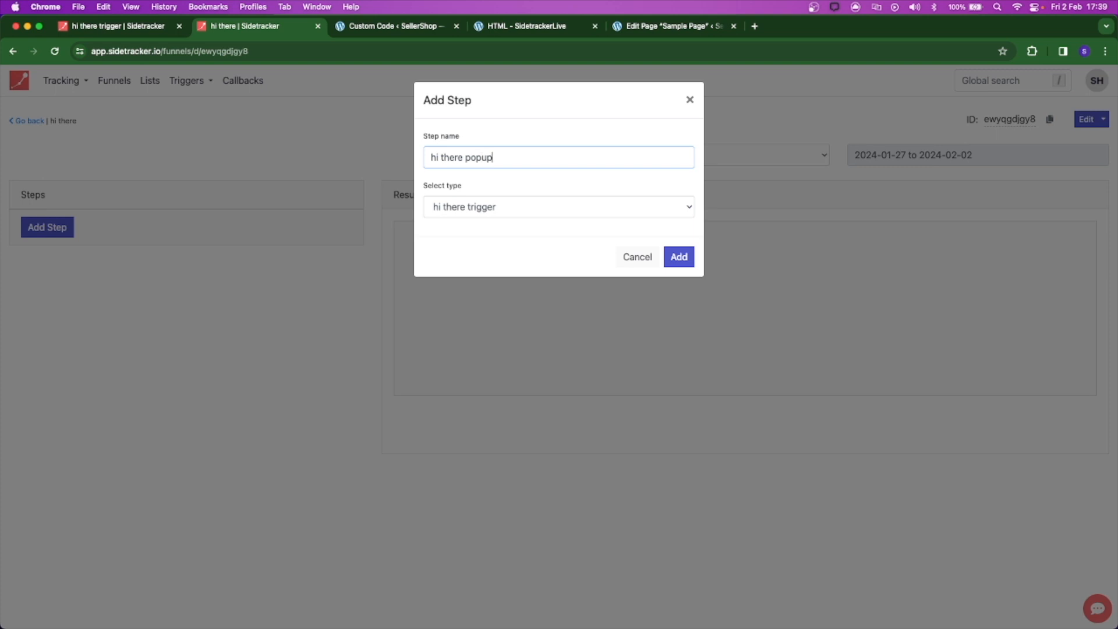
left_click(560, 207)
left_click(541, 206)
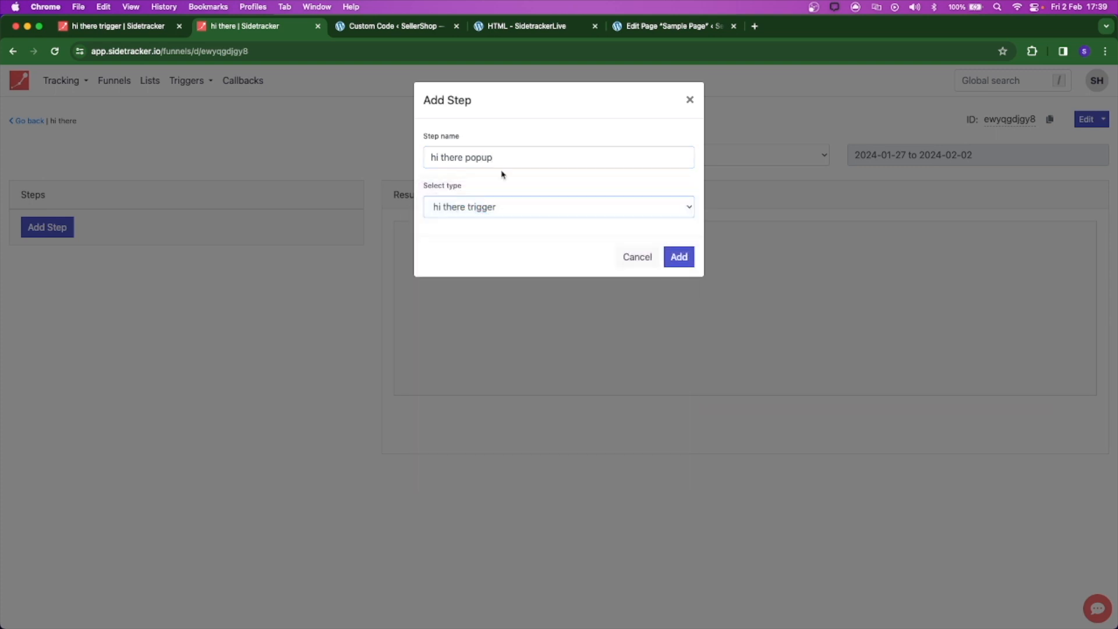
left_click(679, 256)
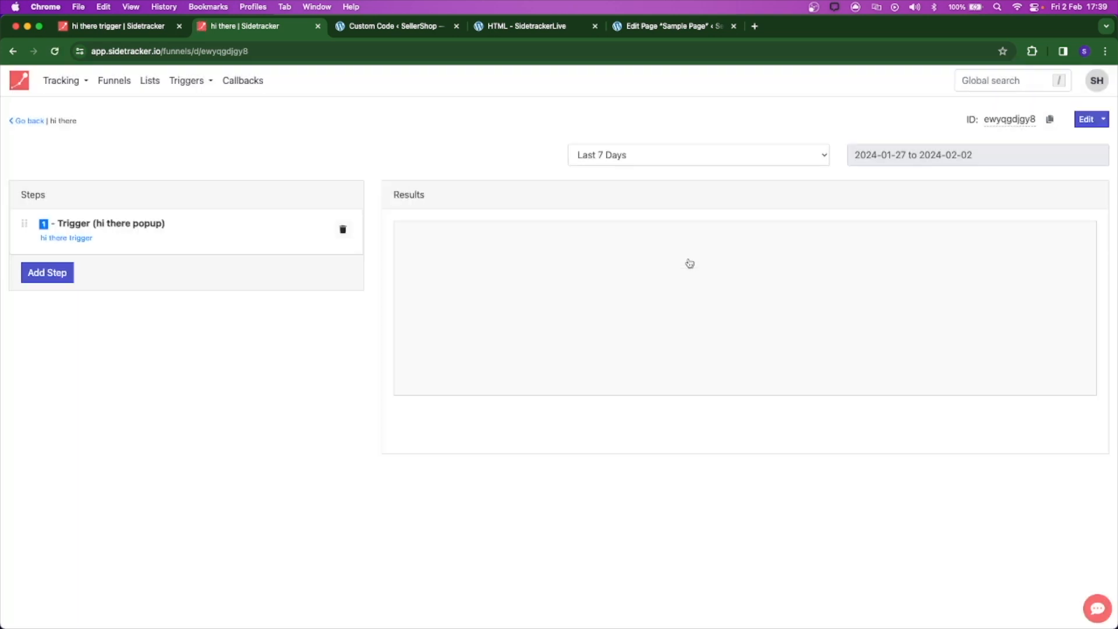
left_click(643, 157)
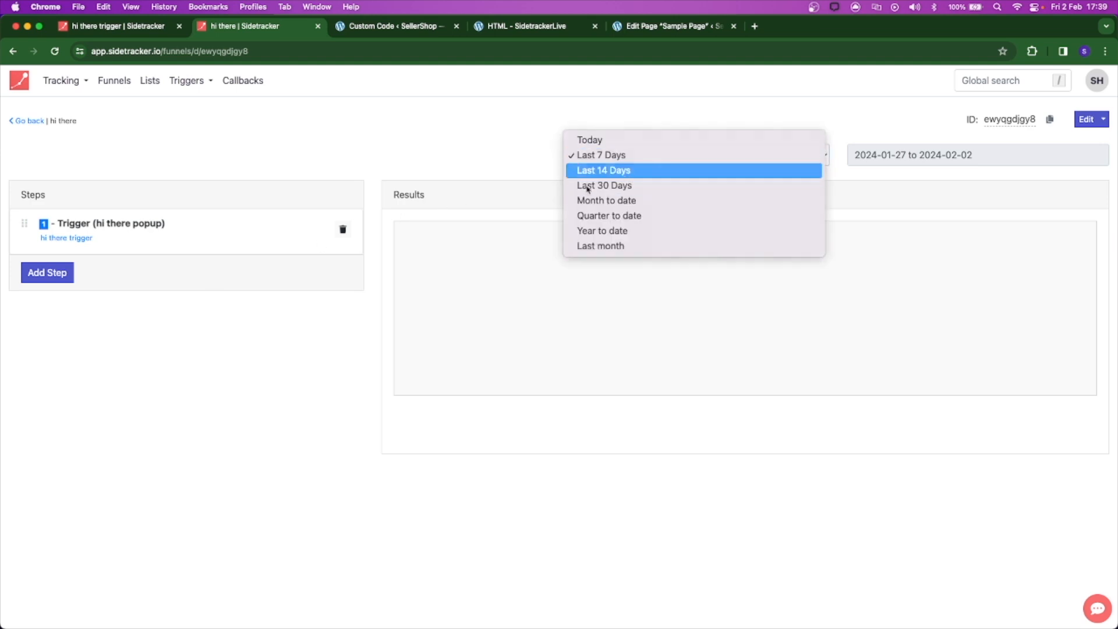
left_click(625, 171)
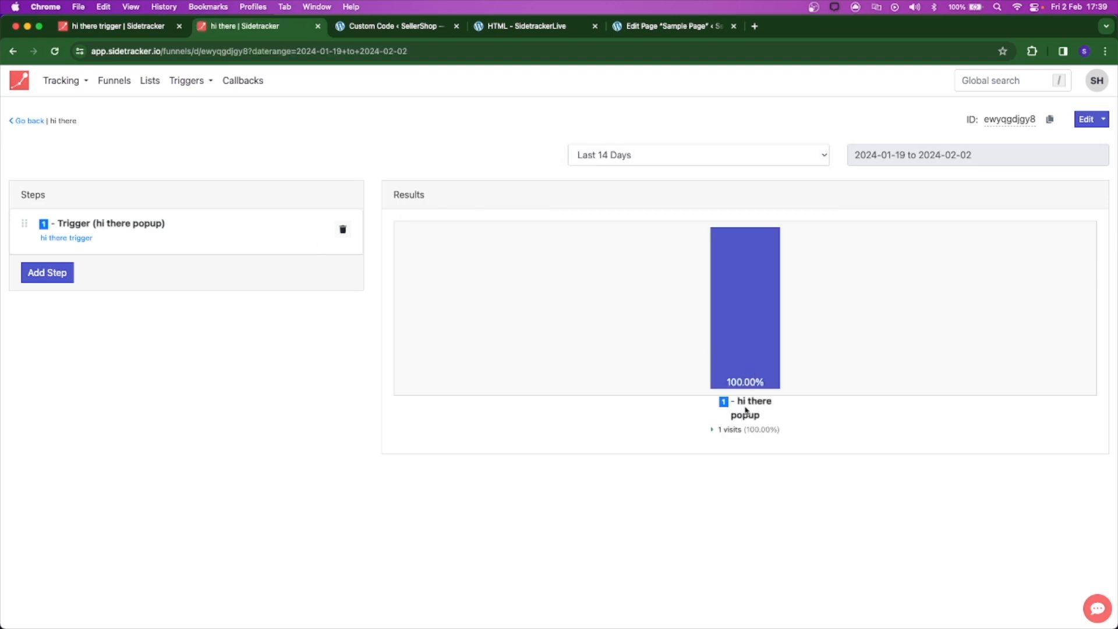